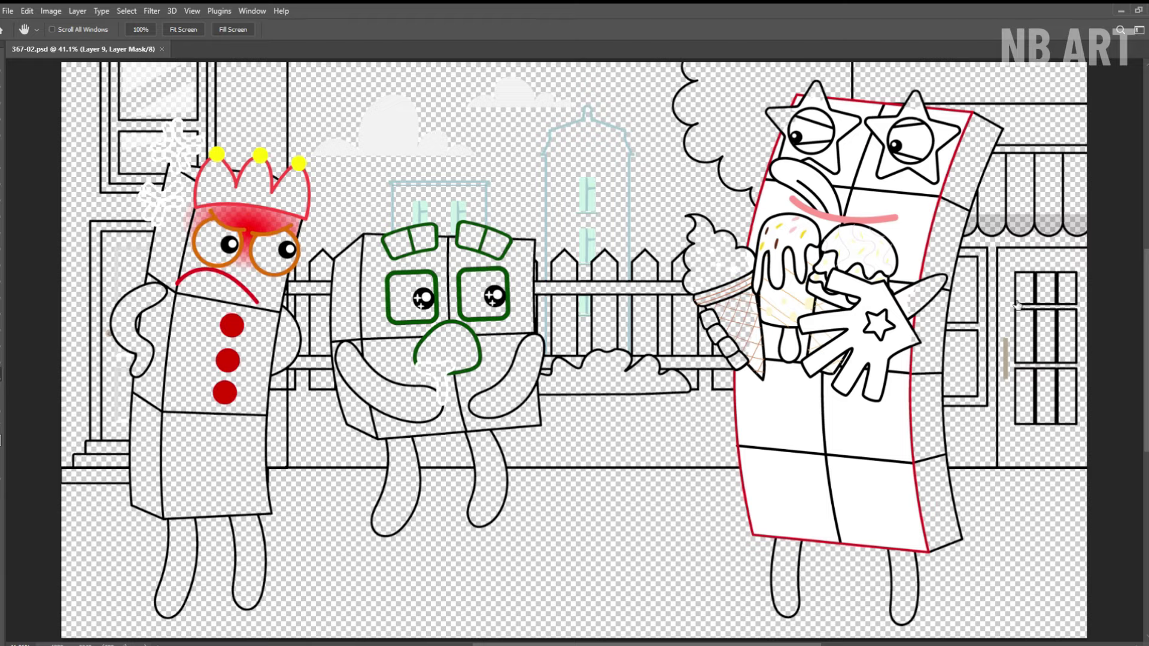
- Brush red over the left star-shaped eye frame of the tall white block character on Layer 9's mask
key(b)
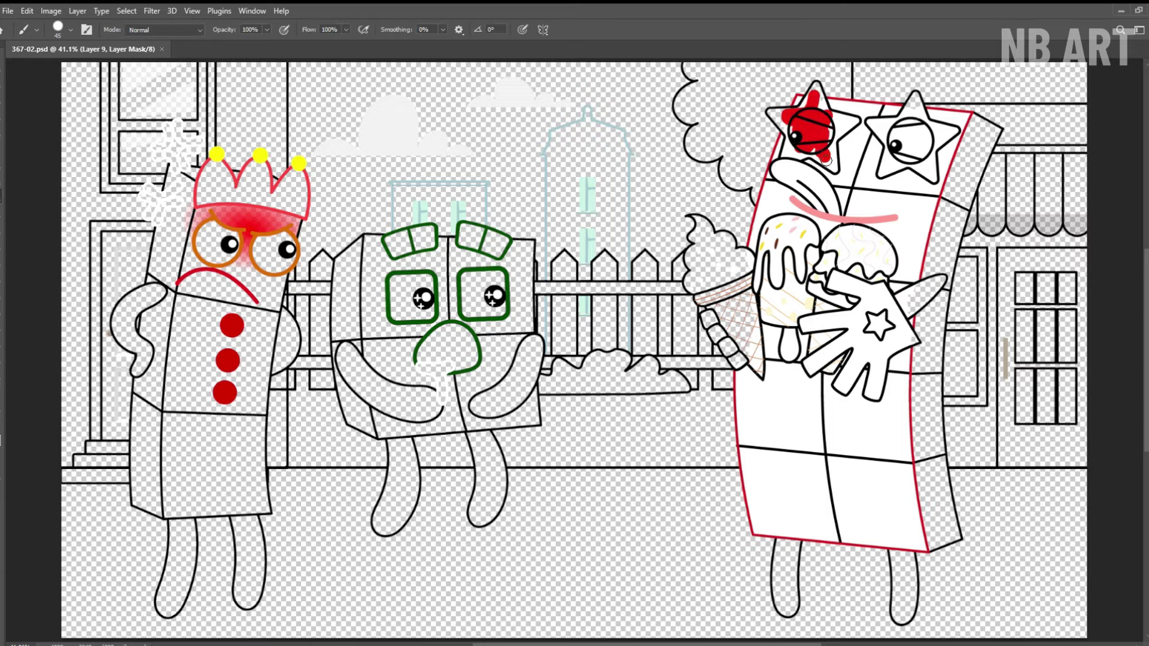
key(ctrl+space)
drag(838, 122, 900, 139)
key(space)
drag(900, 139, 569, 287)
key(bracketleft)
key(bracketleft)
drag(362, 233, 383, 238)
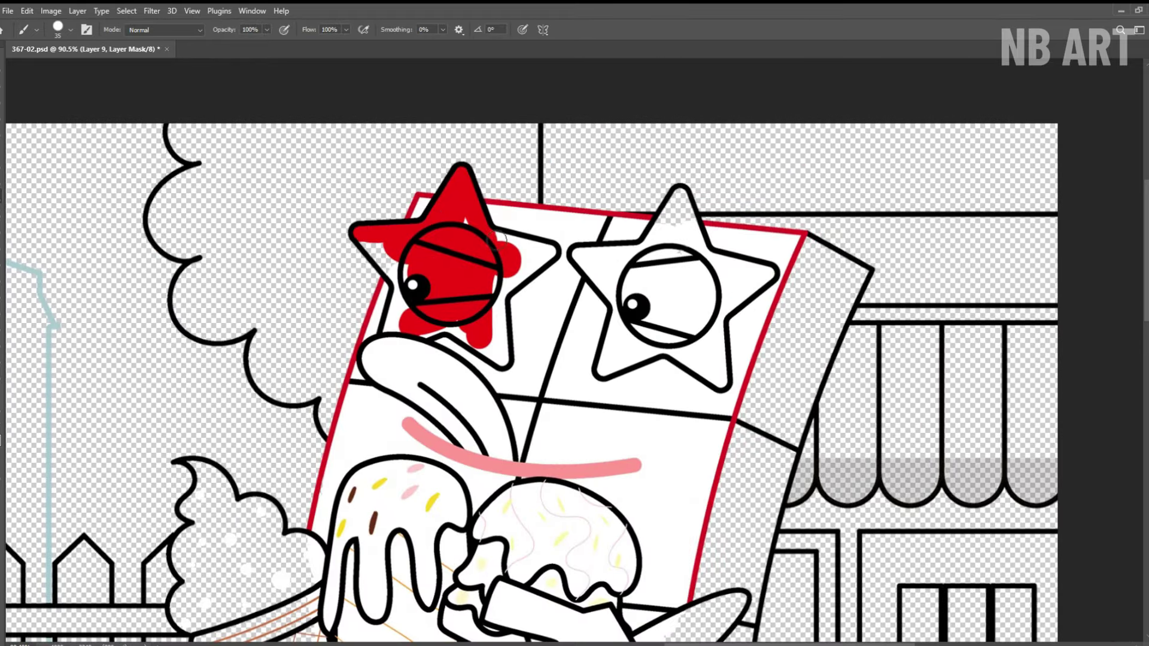
mouse_move(503, 239)
mouse_down()
mouse_move(554, 261)
mouse_move(513, 355)
mouse_up()
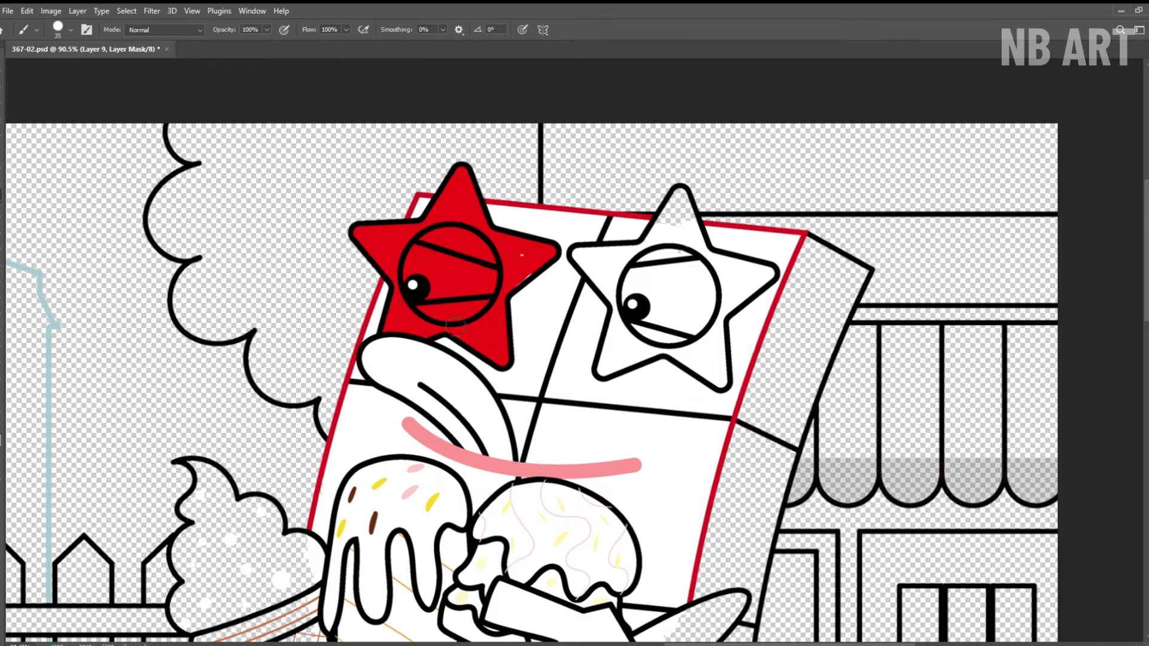
- Fill the right star-shaped eye frame of the white block character with red
mouse_move(599, 252)
mouse_down()
mouse_move(709, 257)
mouse_move(733, 287)
mouse_move(676, 359)
mouse_move(598, 264)
mouse_move(694, 329)
mouse_move(605, 274)
mouse_move(506, 303)
mouse_up()
key(ctrl+space)
key(space)
drag(505, 303, 457, 312)
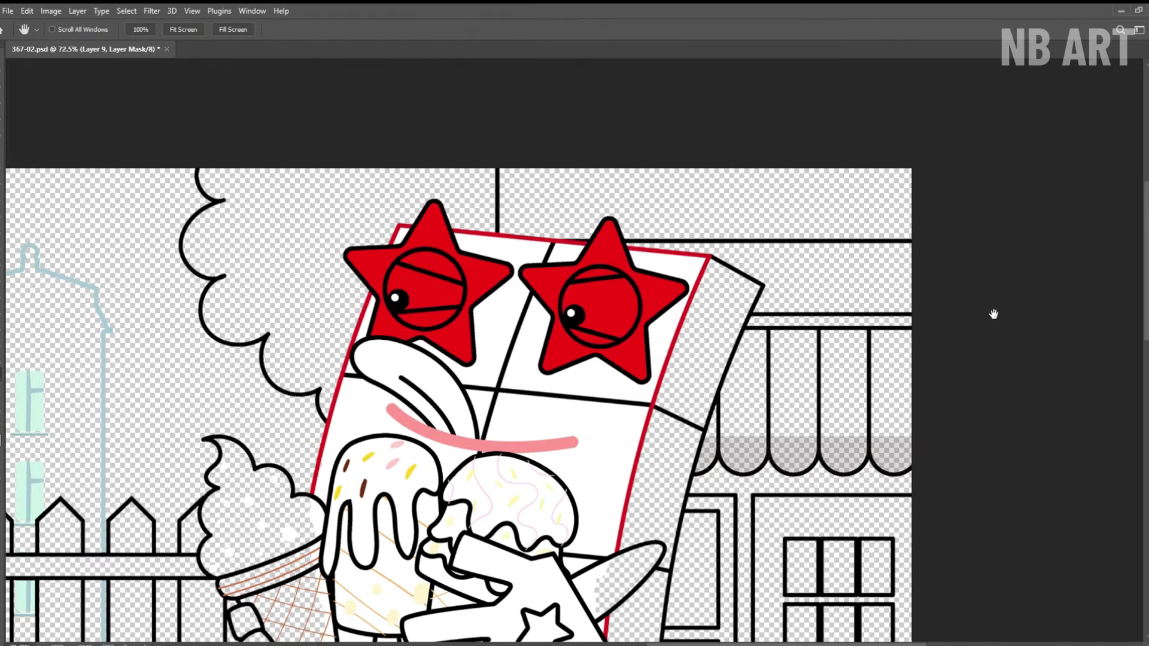
- Paint the eyeballs inside both red stars white, using the layer below
key(alt+bracketleft)
drag(396, 270, 406, 274)
mouse_move(575, 291)
mouse_down()
mouse_move(631, 323)
mouse_move(607, 329)
mouse_move(616, 305)
mouse_up()
key(space)
drag(615, 317, 609, 249)
- Color the white block character's tongue pinkish red
mouse_move(461, 363)
mouse_down()
mouse_move(380, 280)
mouse_move(456, 351)
mouse_move(435, 155)
mouse_up()
key(space)
mouse_move(567, 359)
mouse_down()
mouse_move(625, 358)
mouse_move(594, 365)
mouse_move(626, 342)
mouse_up()
- Paint the arm behind the glove dark red and the small star on the glove bright red
key(space)
drag(505, 365, 571, 308)
key(space)
drag(476, 315, 535, 343)
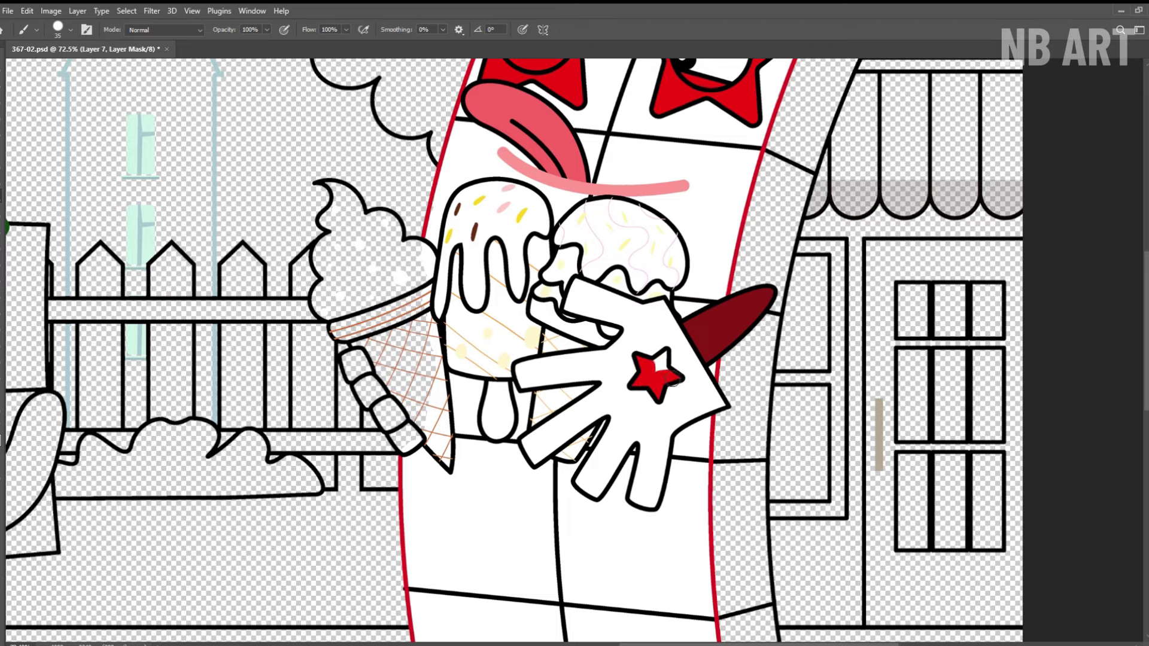
click(1029, 322)
key(space)
drag(351, 364, 460, 324)
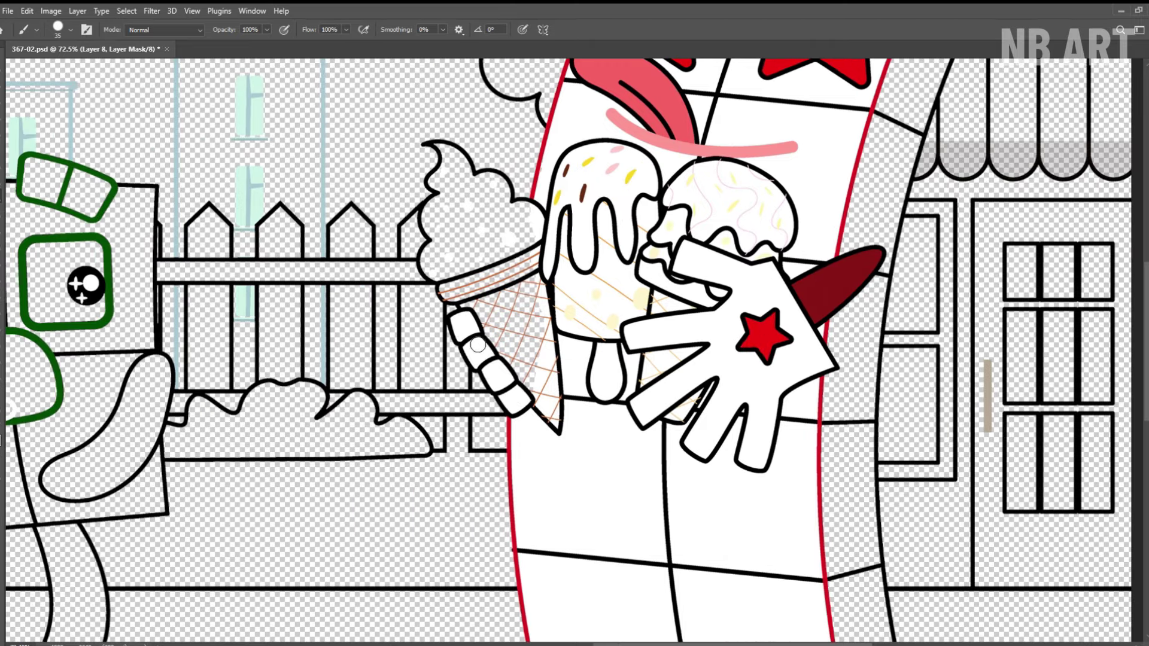
- Paint both legs of the white block character dark red, fit the whole picture in view and save the document
key(space)
drag(779, 596, 623, 174)
mouse_move(428, 303)
mouse_down()
mouse_move(445, 429)
mouse_move(448, 308)
mouse_up()
mouse_move(626, 321)
mouse_down()
mouse_move(663, 325)
mouse_move(635, 335)
mouse_move(645, 365)
mouse_move(542, 361)
mouse_up()
key(ctrl+space)
key(ctrl+0)
key(ctrl+s)
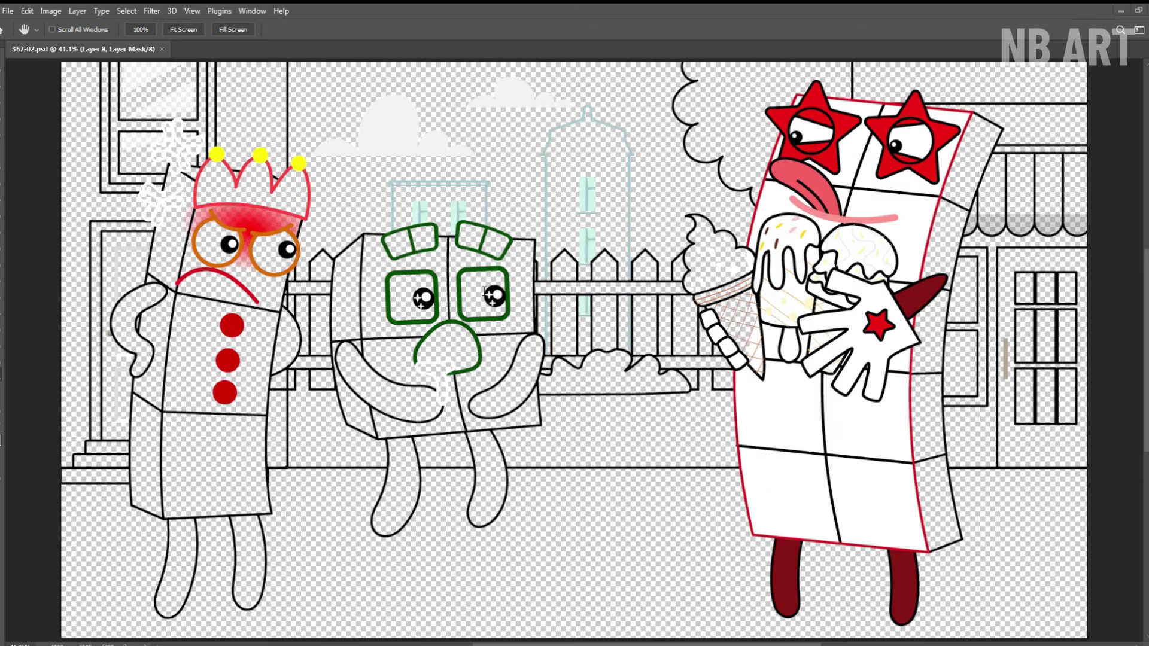
- Fill the side face of the tall white block character with red on Layer 11's mask, from top edge to bottom corner
key(b)
drag(976, 127, 934, 264)
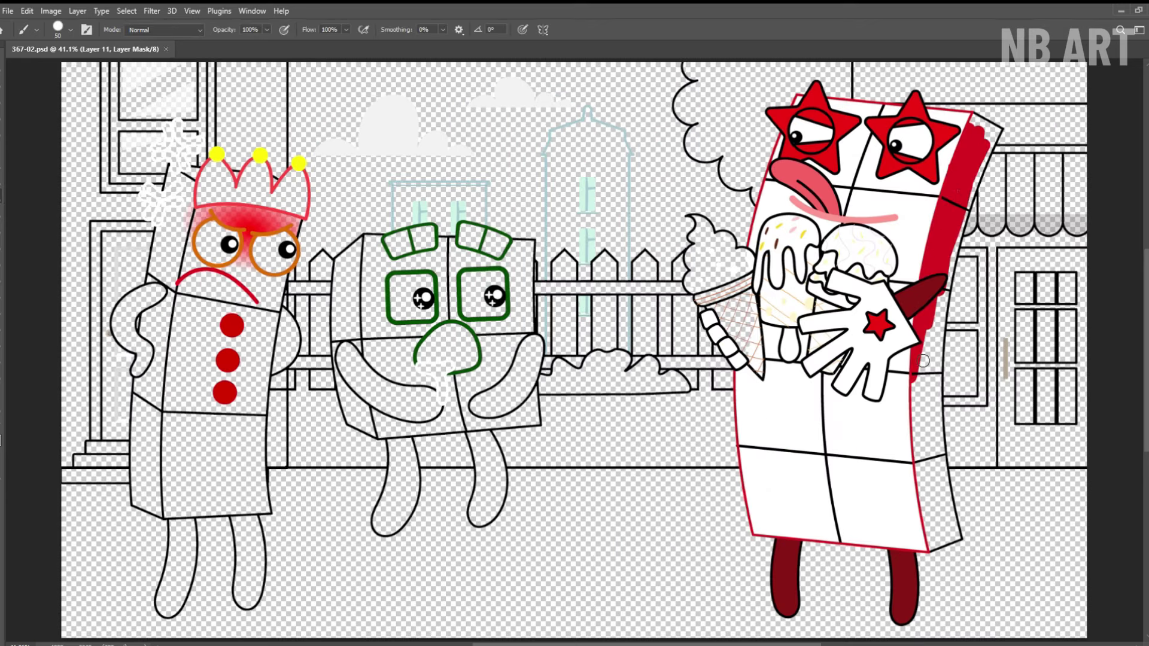
mouse_move(922, 361)
mouse_down()
mouse_move(933, 450)
mouse_move(922, 484)
mouse_move(941, 537)
mouse_up()
scroll(937, 527, up, 3)
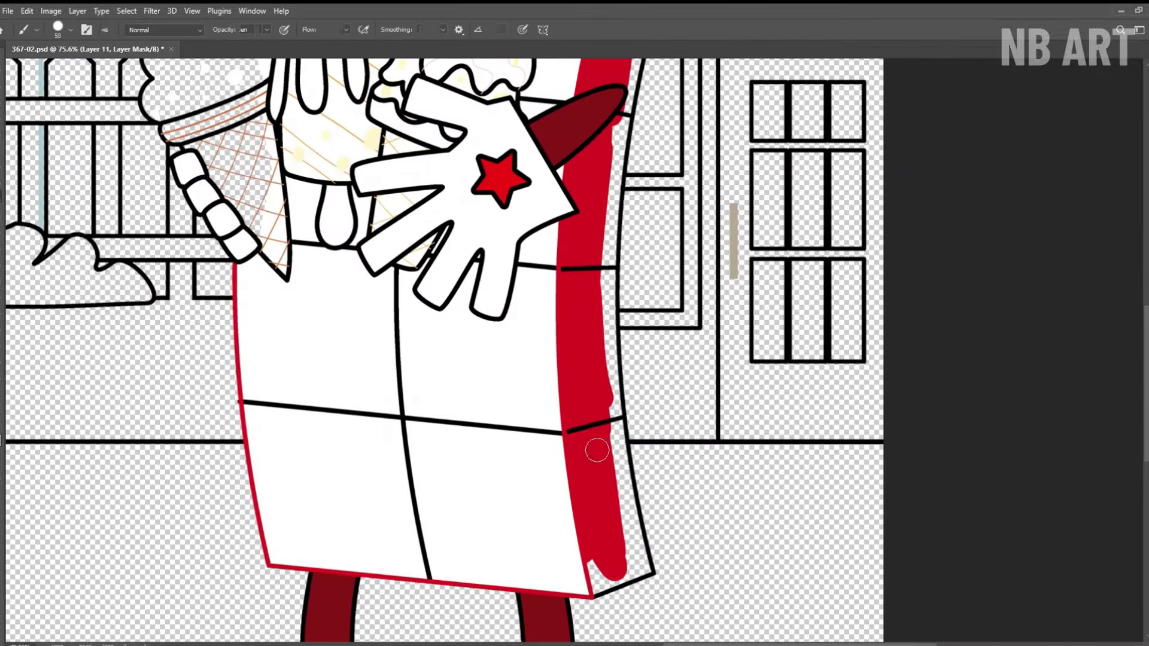
mouse_move(609, 577)
mouse_down()
mouse_move(610, 134)
mouse_move(625, 96)
mouse_up()
drag(599, 210, 571, 545)
drag(613, 448, 670, 218)
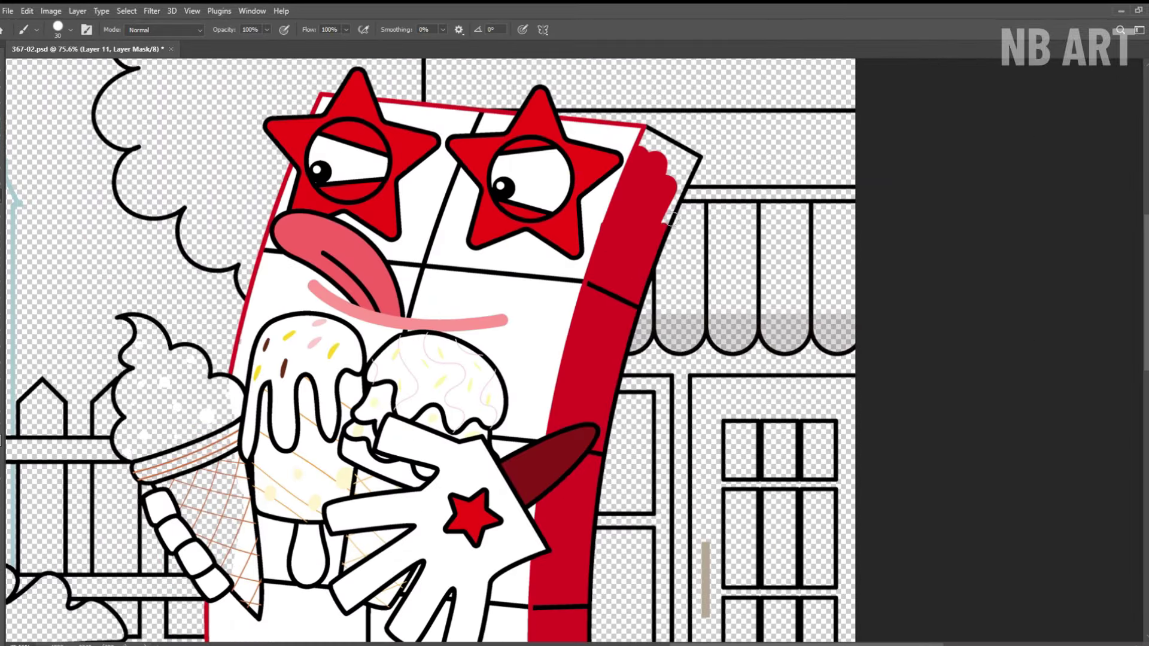
drag(653, 147, 674, 171)
- Color the soft-serve's waffle cone orange and its swirls purple, cyan and yellow
drag(493, 482, 711, 365)
mouse_move(389, 370)
mouse_down()
mouse_move(413, 360)
mouse_move(467, 418)
mouse_move(404, 373)
mouse_move(443, 361)
mouse_move(432, 367)
mouse_up()
scroll(429, 300, up, 3)
mouse_move(473, 314)
mouse_down()
mouse_move(337, 377)
mouse_move(464, 335)
mouse_up()
drag(384, 297, 433, 378)
mouse_move(499, 336)
mouse_down()
mouse_move(400, 390)
mouse_move(378, 440)
mouse_move(515, 349)
mouse_move(478, 377)
mouse_up()
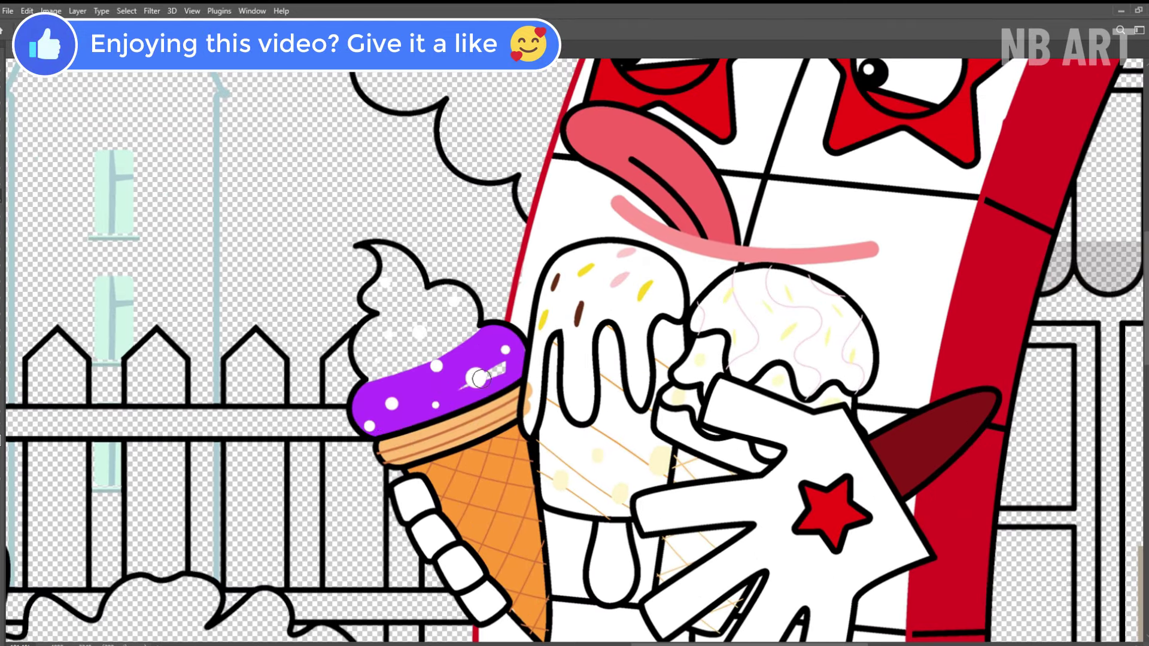
mouse_move(479, 314)
mouse_down()
mouse_move(377, 377)
mouse_move(443, 324)
mouse_move(378, 288)
mouse_move(226, 243)
mouse_up()
- Paint the popsicle yellow, red and pink with an orange stick, and its dripping glaze cream
key(alt+[)
drag(456, 476, 456, 541)
mouse_move(388, 389)
mouse_down()
mouse_move(427, 428)
mouse_move(413, 287)
mouse_move(515, 389)
mouse_move(437, 272)
mouse_move(515, 290)
mouse_move(482, 302)
mouse_up()
drag(461, 296, 475, 372)
key(alt+[)
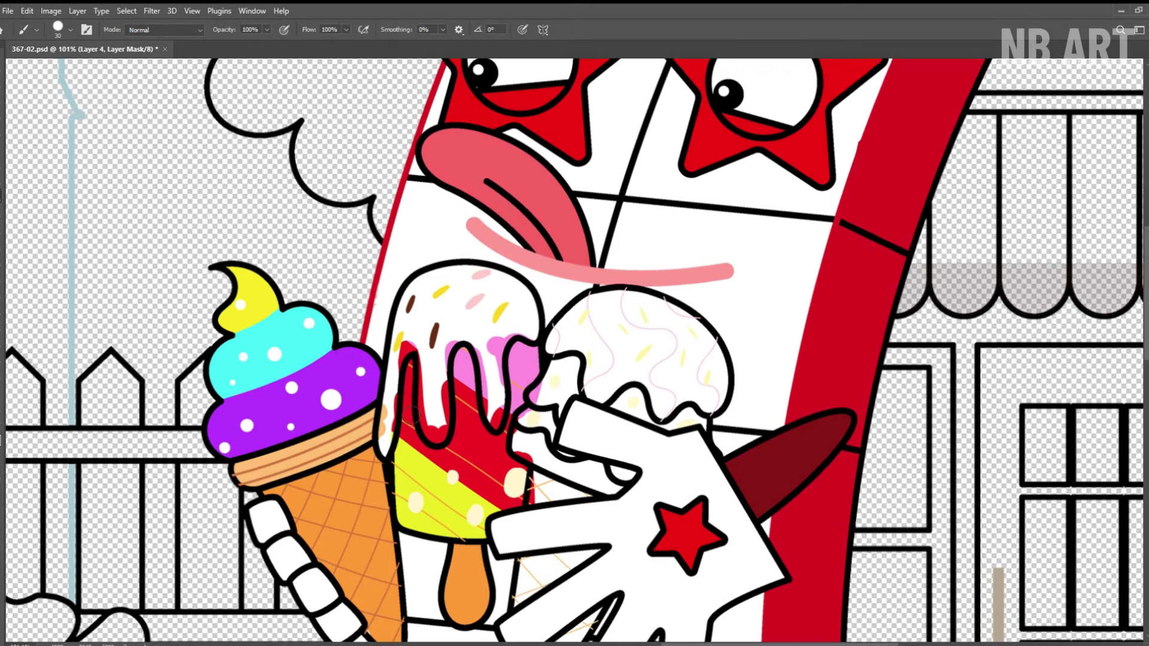
mouse_move(388, 448)
mouse_down()
mouse_move(436, 281)
mouse_move(507, 392)
mouse_move(441, 439)
mouse_move(438, 379)
mouse_move(530, 337)
mouse_up()
drag(1137, 254, 1037, 243)
- Fill the sprinkled scoop of the third ice cream with pink on Layer 2's mask
key(alt+[)
key(alt+[)
mouse_move(374, 314)
mouse_down()
mouse_move(412, 360)
mouse_move(450, 371)
mouse_up()
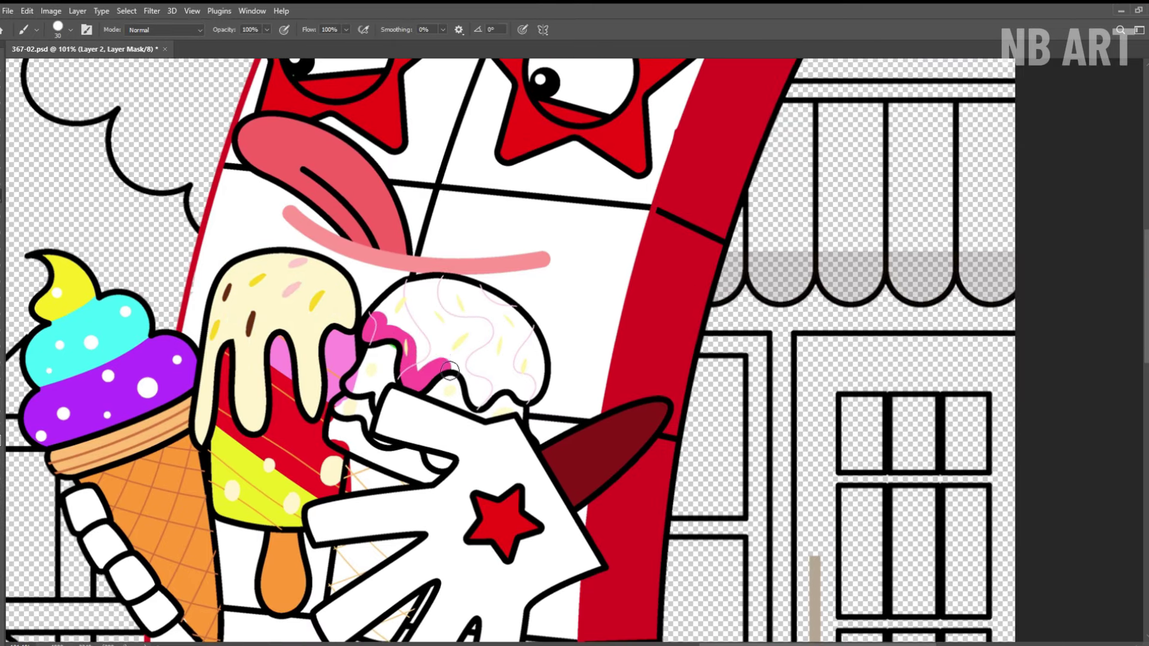
mouse_move(522, 392)
mouse_down()
mouse_move(503, 305)
mouse_move(379, 333)
mouse_move(428, 367)
mouse_move(494, 316)
mouse_move(517, 377)
mouse_up()
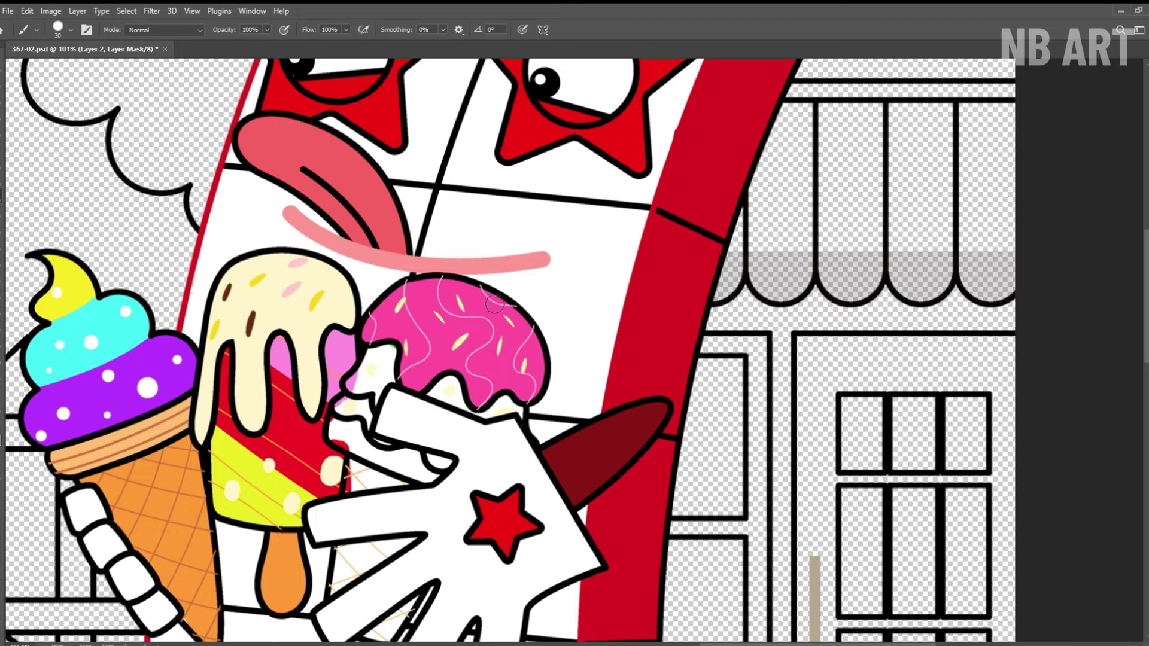
drag(392, 348, 448, 290)
- Paint the third ice cream's melting drips green and its cone orange, including the parts between the glove's fingers
drag(446, 295, 418, 329)
drag(572, 366, 631, 316)
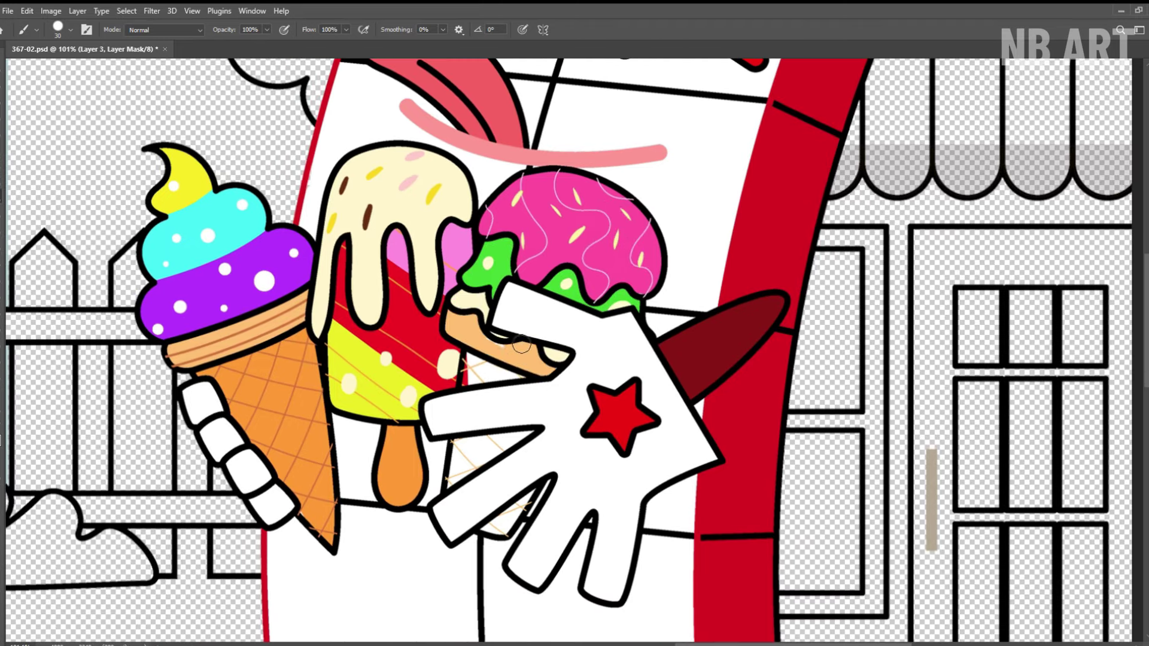
drag(521, 344, 512, 273)
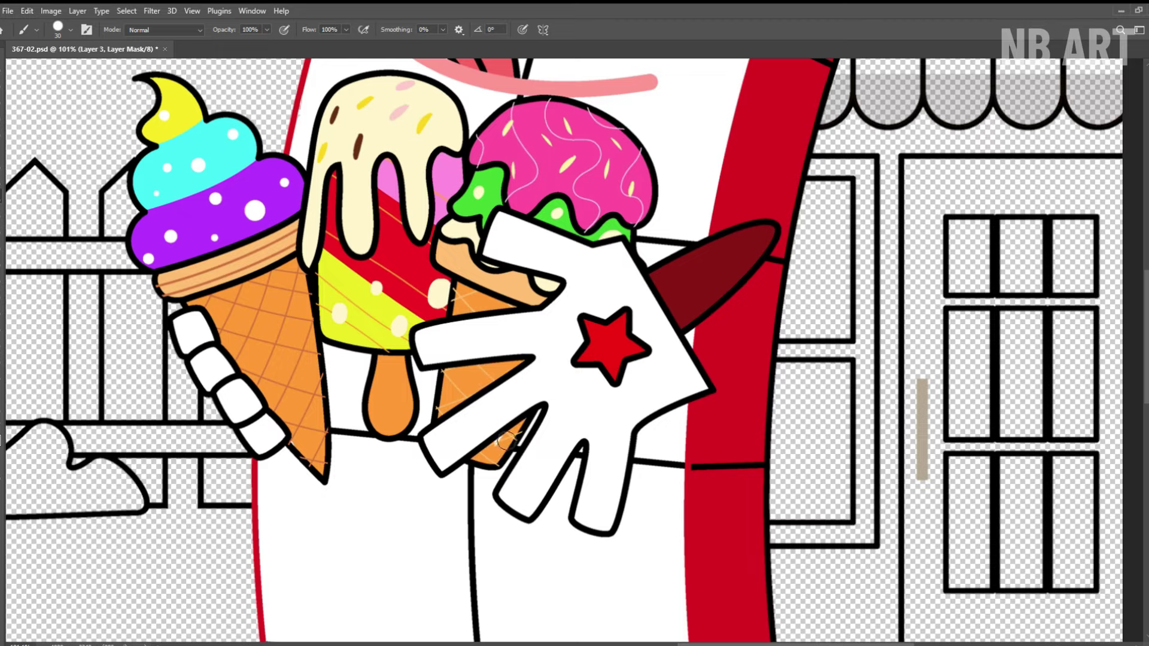
scroll(506, 440, down, 5)
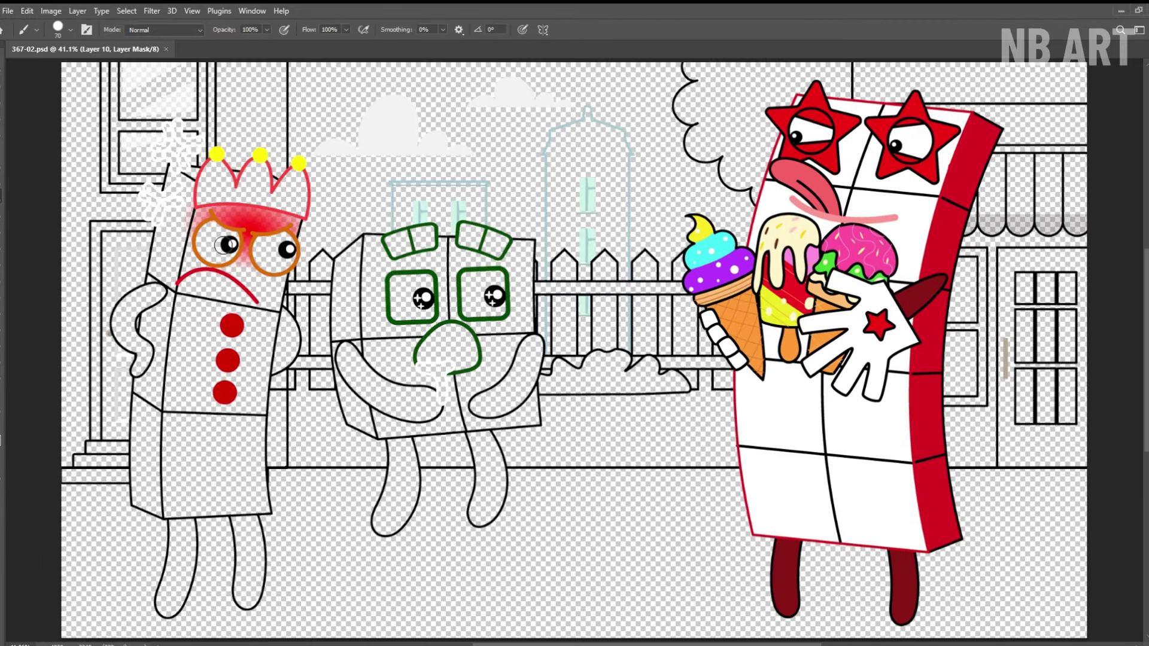
- Fill the front face of the crowned block character with yellow on Layer 10's mask, up to its outlines
mouse_move(220, 244)
mouse_down()
mouse_move(239, 222)
mouse_move(257, 365)
mouse_move(197, 419)
mouse_move(188, 452)
mouse_move(238, 436)
mouse_move(247, 489)
mouse_up()
drag(210, 241, 264, 240)
drag(263, 241, 398, 261)
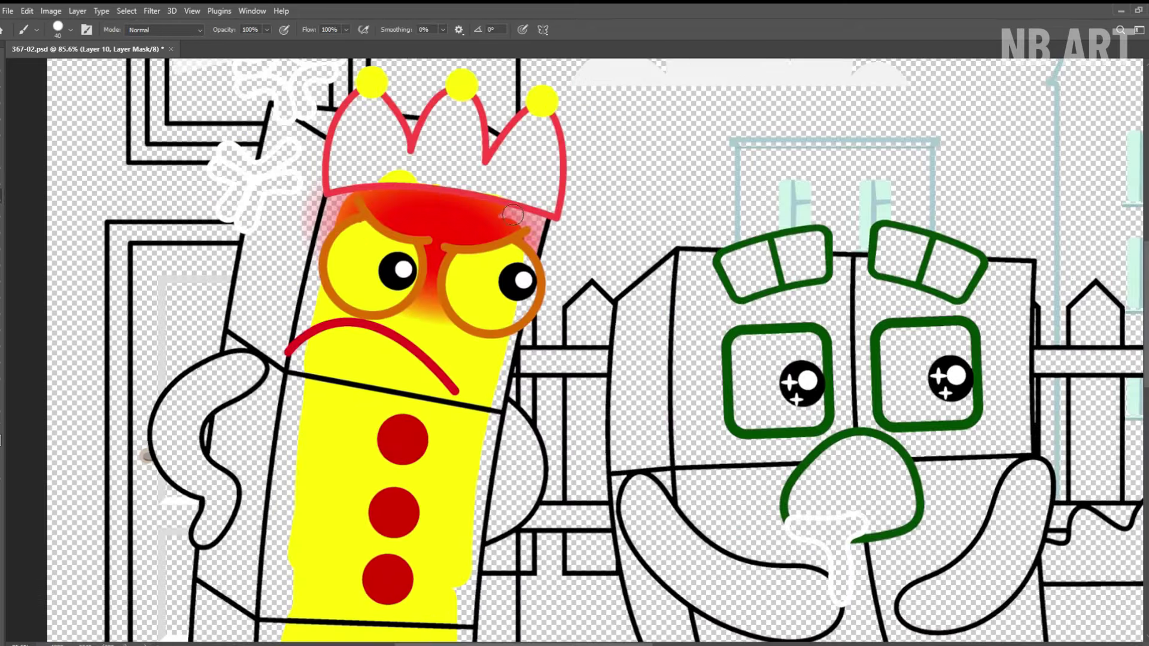
drag(328, 254, 287, 479)
drag(416, 456, 477, 159)
mouse_move(350, 258)
mouse_down()
mouse_move(338, 284)
mouse_move(335, 527)
mouse_move(538, 539)
mouse_move(464, 514)
mouse_move(538, 520)
mouse_move(523, 338)
mouse_up()
mouse_move(496, 194)
mouse_down()
mouse_move(467, 418)
mouse_move(467, 633)
mouse_up()
- Paint both eyeballs of the crowned character white on Layer 9's mask with a smaller brush
key(alt+bracketleft)
key(bracketleft)
key(bracketleft)
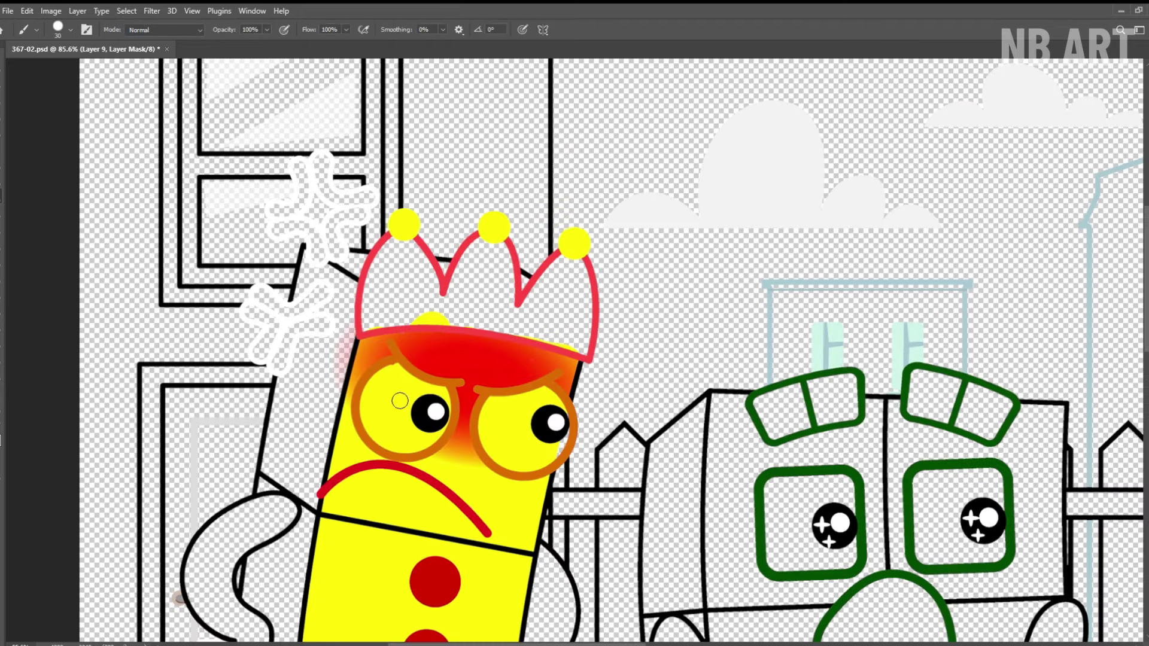
mouse_move(399, 401)
mouse_down()
mouse_move(426, 448)
mouse_move(381, 431)
mouse_up()
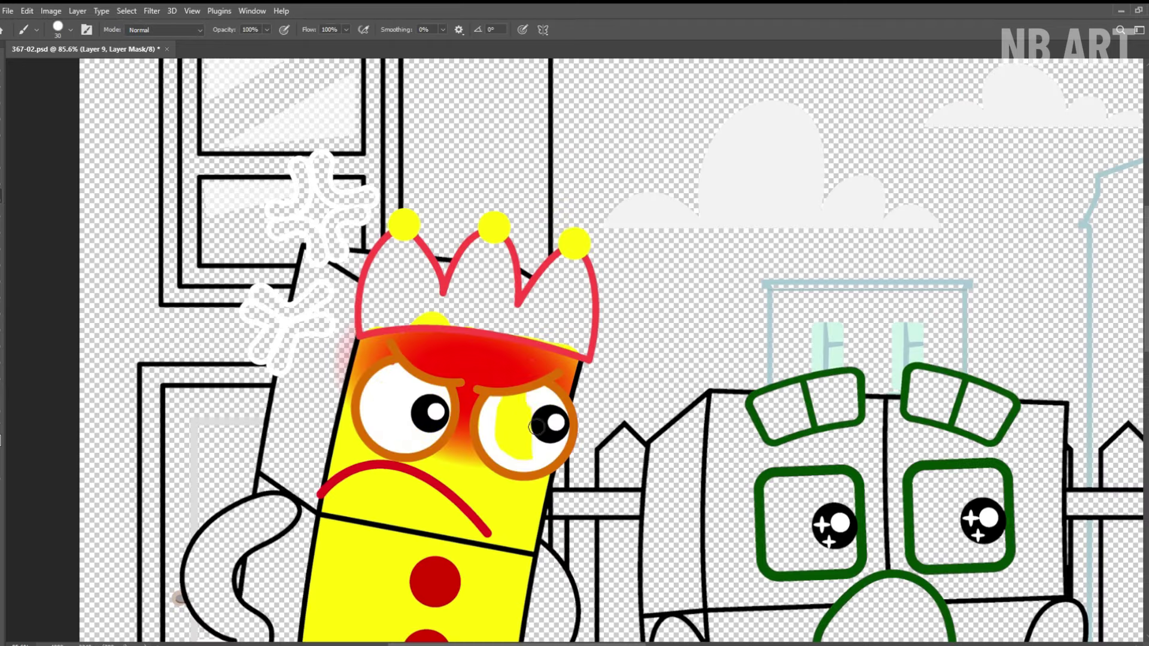
drag(536, 427, 509, 430)
- Fill the angry character's crown with dark red, fit the whole picture in view and save the document
key(space)
drag(490, 311, 464, 371)
mouse_move(368, 304)
mouse_down()
mouse_move(340, 376)
mouse_move(412, 367)
mouse_move(467, 335)
mouse_move(479, 364)
mouse_move(527, 389)
mouse_move(535, 353)
mouse_up()
key(ctrl+space)
mouse_move(545, 319)
mouse_down()
mouse_move(490, 319)
mouse_move(271, 171)
mouse_up()
key(space)
click(184, 29)
key(ctrl+s)
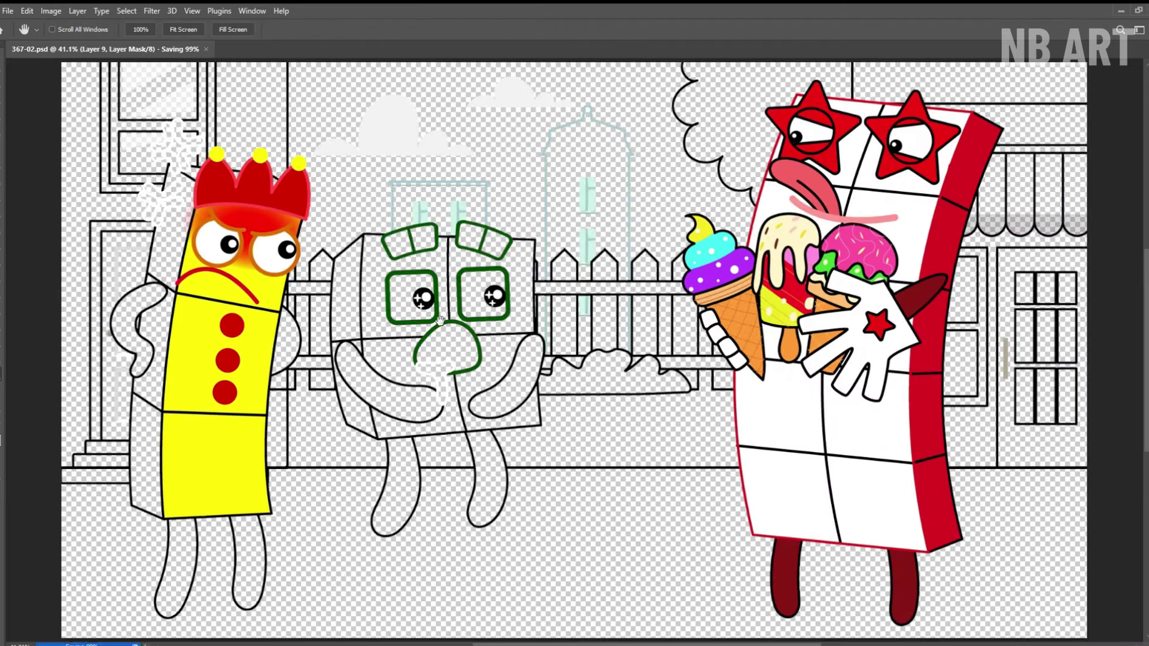
- Paint both arms of the yellow character dark red
key(b)
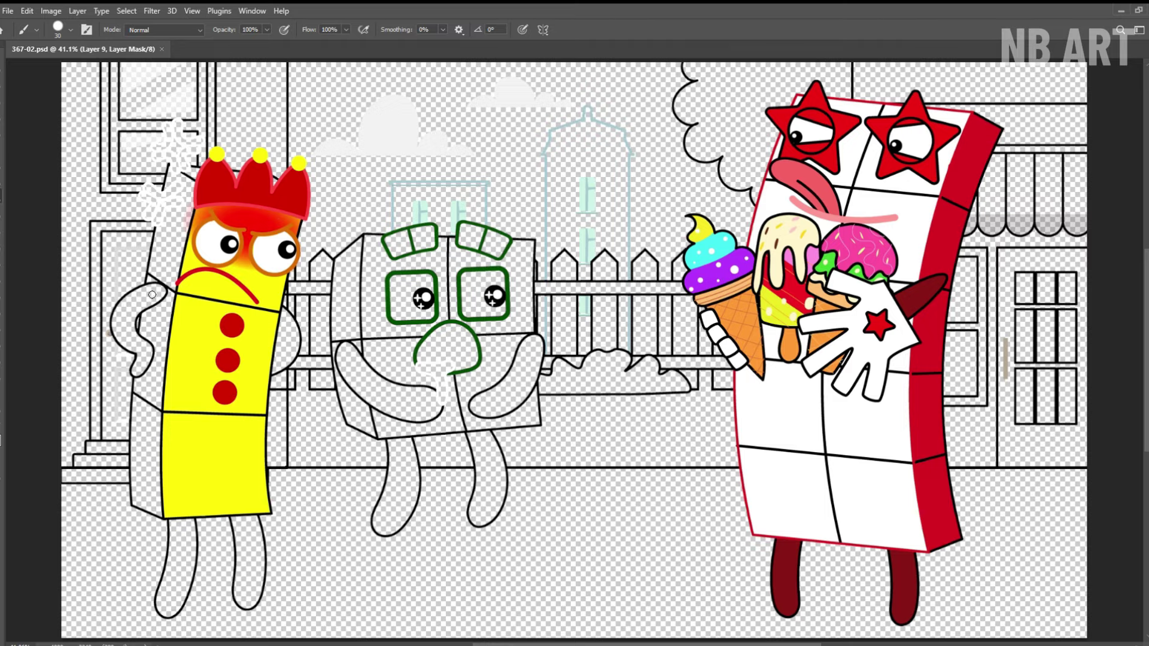
key(ctrl+space)
mouse_move(120, 329)
mouse_down()
mouse_move(141, 348)
mouse_move(156, 324)
mouse_up()
key(space)
mouse_move(218, 272)
mouse_down()
mouse_move(261, 279)
mouse_move(161, 179)
mouse_up()
key(space)
mouse_move(429, 220)
mouse_down()
mouse_move(412, 311)
mouse_move(432, 233)
mouse_move(422, 335)
mouse_up()
- Paint both legs of the yellow character dark red
key(space)
drag(311, 551, 424, 227)
mouse_move(308, 335)
mouse_down()
mouse_move(356, 335)
mouse_move(336, 491)
mouse_move(304, 377)
mouse_move(339, 473)
mouse_move(326, 490)
mouse_up()
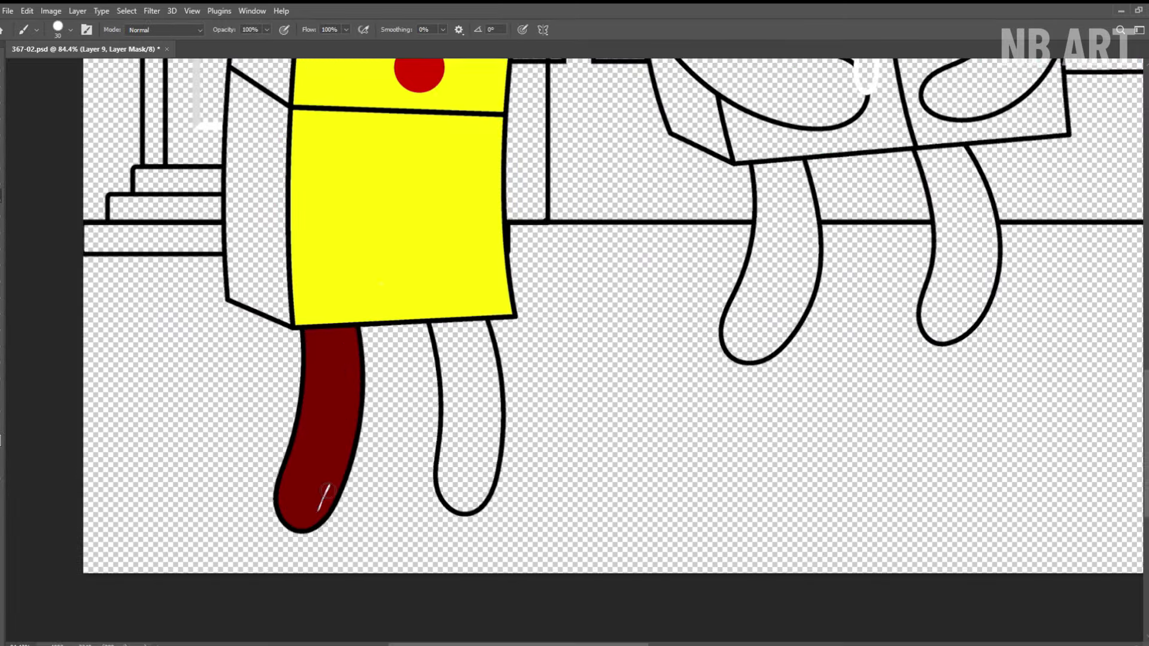
scroll(326, 496, up, 2)
mouse_move(419, 374)
mouse_down()
mouse_move(467, 550)
mouse_move(419, 383)
mouse_move(450, 542)
mouse_up()
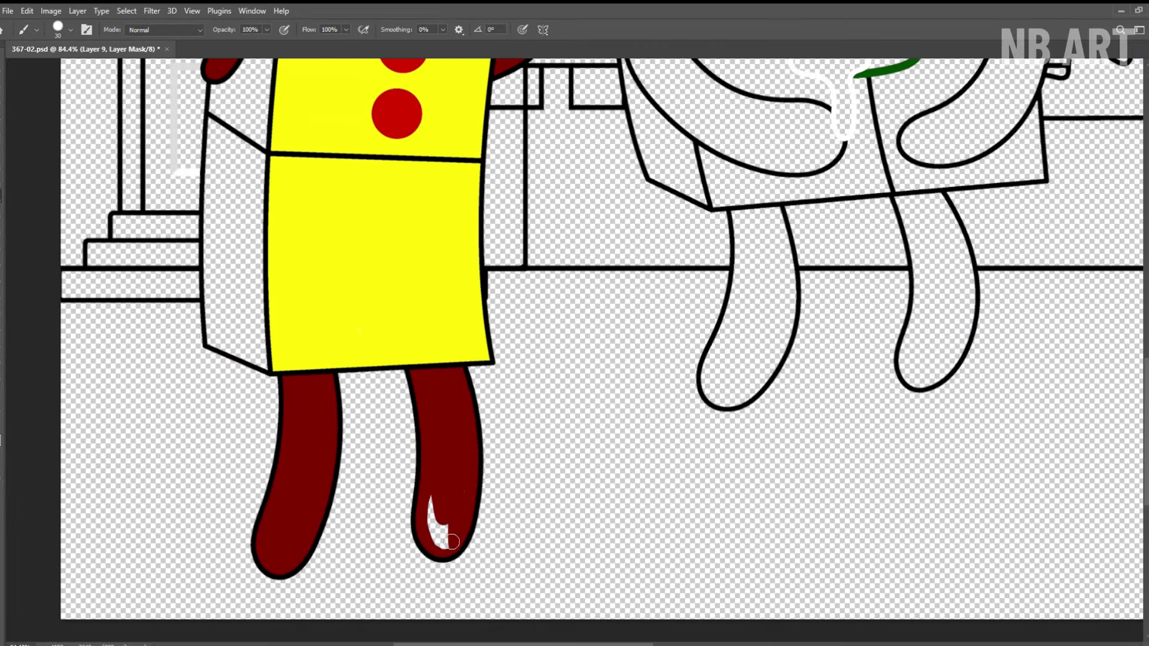
- Fill the side face of the yellow character with orange-yellow on Layer 11's mask, from bottom to top
scroll(451, 541, up, 1)
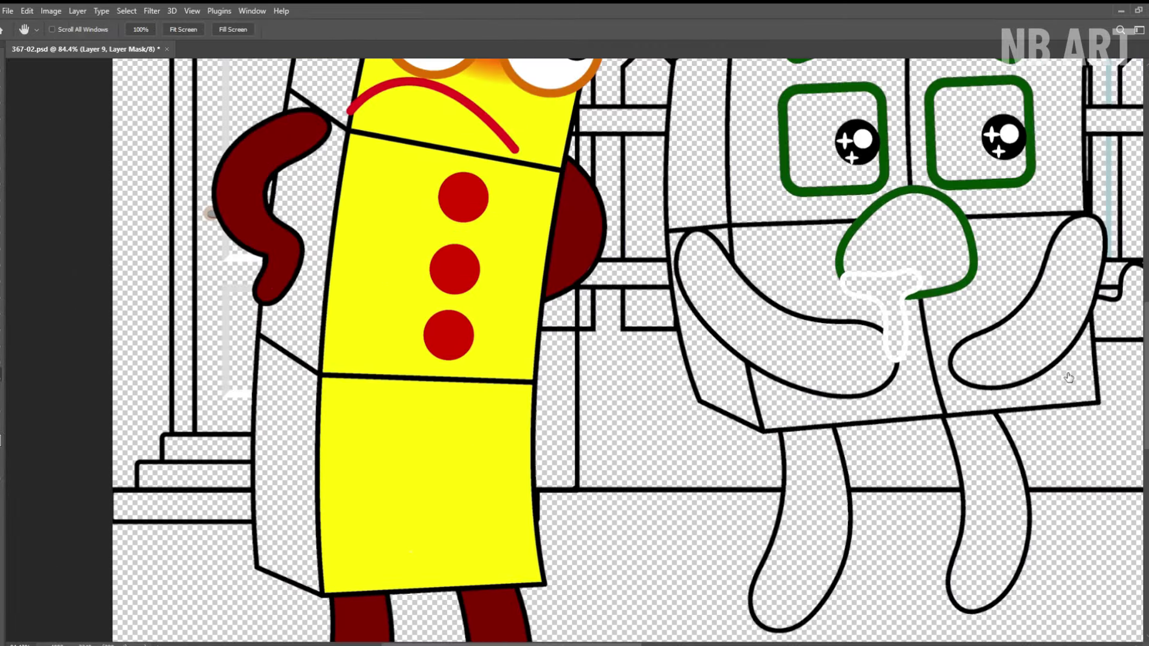
mouse_move(320, 593)
mouse_down()
mouse_move(263, 559)
mouse_move(312, 587)
mouse_move(300, 359)
mouse_move(266, 311)
mouse_move(317, 240)
mouse_up()
scroll(256, 392, up, 3)
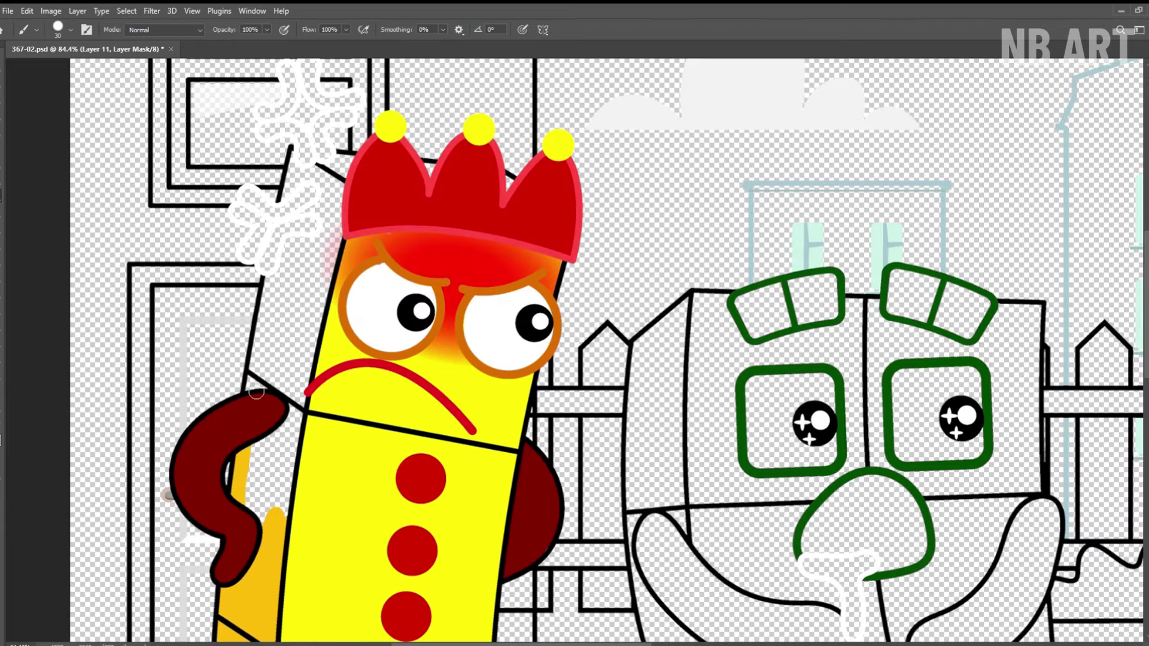
mouse_move(257, 393)
mouse_down()
mouse_move(308, 299)
mouse_move(266, 288)
mouse_move(299, 228)
mouse_move(306, 177)
mouse_up()
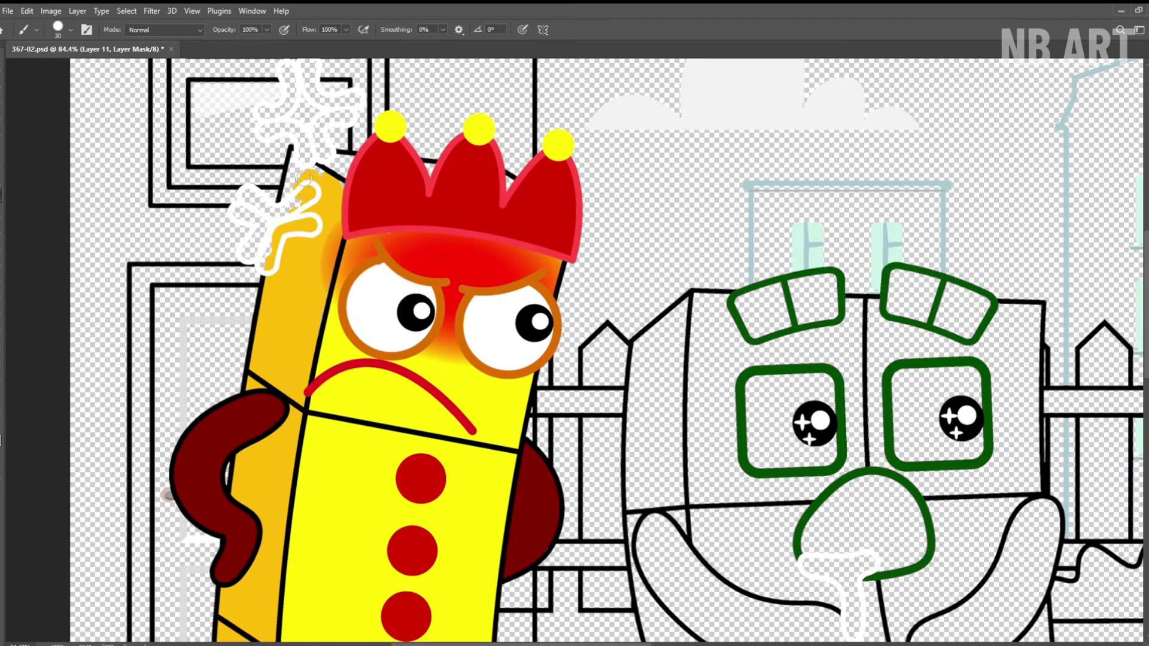
- Color the two anger marks beside the crown red, fit the whole picture in view and save the document
drag(392, 171, 433, 313)
drag(327, 211, 333, 252)
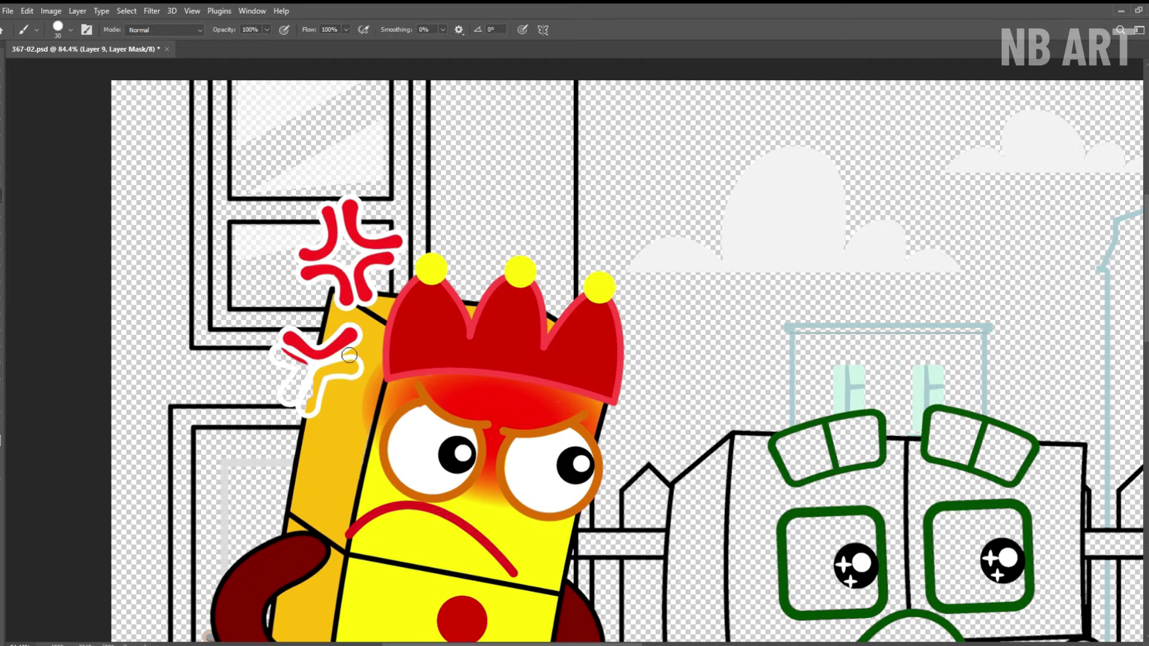
drag(289, 397, 286, 356)
mouse_move(320, 313)
mouse_down()
mouse_move(263, 313)
mouse_move(79, 219)
mouse_up()
key(ctrl+0)
key(ctrl+s)
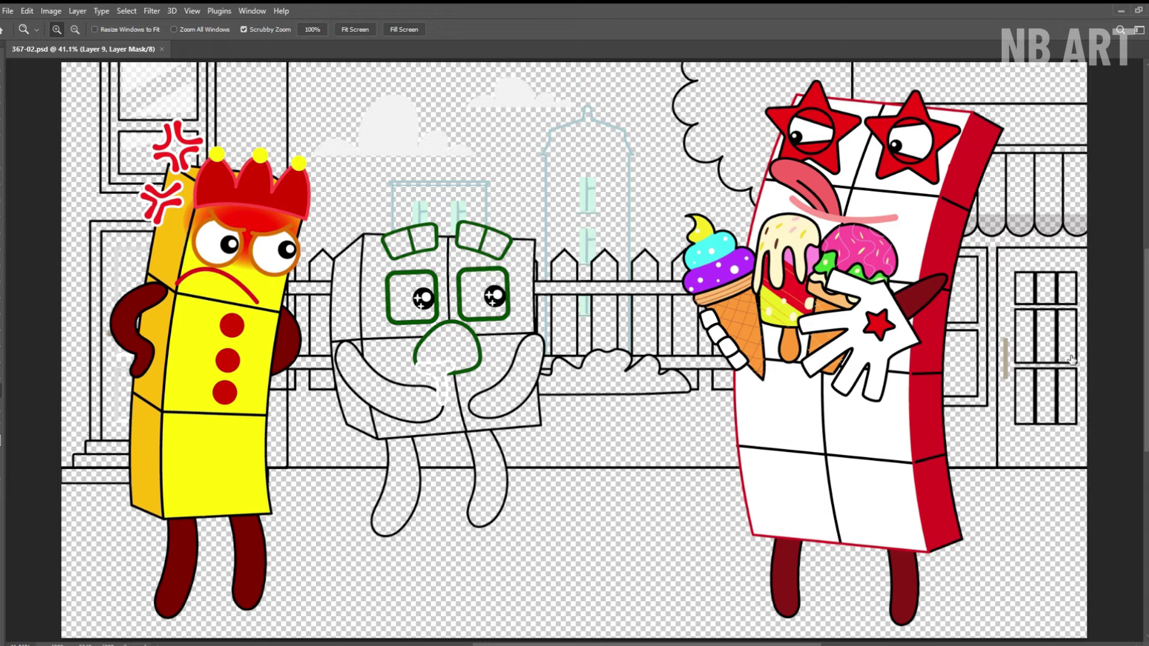
- Fill the front face of the square middle character with bright green on Layer 10's mask
mouse_move(379, 260)
mouse_down()
mouse_move(403, 323)
mouse_move(497, 341)
mouse_move(509, 396)
mouse_move(460, 383)
mouse_move(422, 405)
mouse_move(374, 335)
mouse_move(431, 287)
mouse_up()
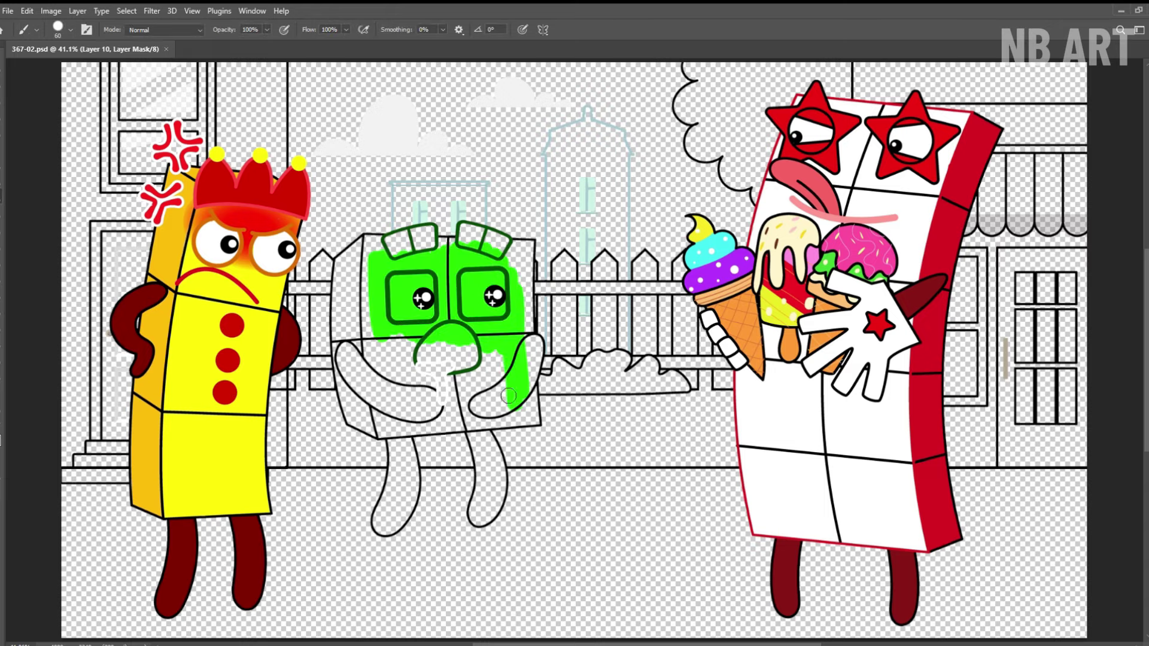
key(ctrl+space)
drag(452, 259, 480, 270)
key([)
mouse_move(424, 170)
mouse_down()
mouse_move(399, 398)
mouse_move(467, 544)
mouse_move(604, 526)
mouse_move(622, 509)
mouse_move(709, 529)
mouse_move(696, 488)
mouse_up()
key(space)
mouse_move(697, 362)
mouse_down()
mouse_move(699, 424)
mouse_move(704, 350)
mouse_move(685, 306)
mouse_up()
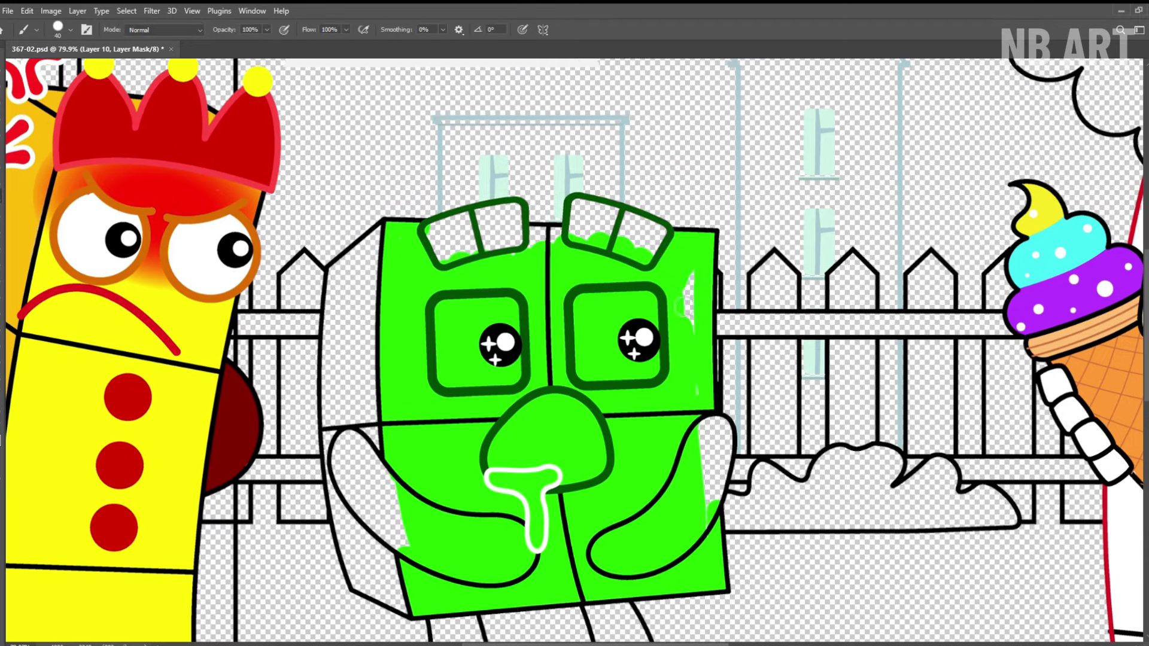
- Paint the green character's two square eyes white on Layer 9's mask
key(ctrl+space)
drag(554, 242, 540, 244)
key(alt+[)
mouse_move(516, 310)
mouse_down()
mouse_move(501, 304)
mouse_move(486, 367)
mouse_move(466, 359)
mouse_up()
mouse_move(621, 300)
mouse_down()
mouse_move(583, 335)
mouse_move(623, 353)
mouse_up()
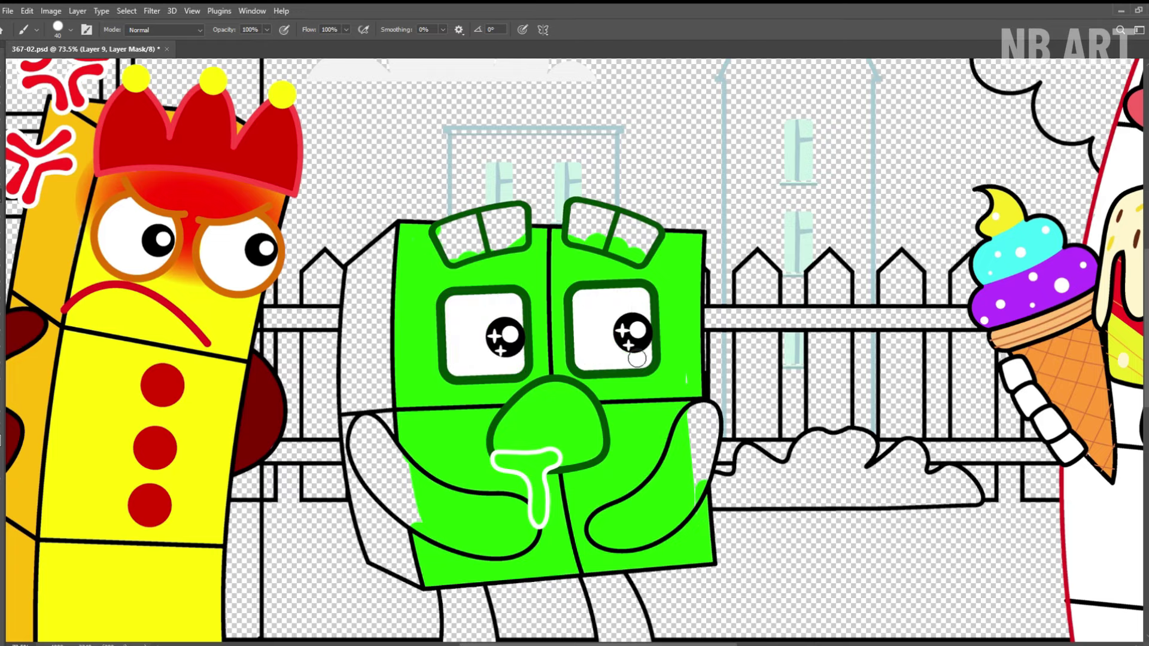
- Fill the green character's open mouth with black and the drool with cyan
drag(507, 448, 467, 366)
mouse_move(533, 388)
mouse_down()
mouse_move(470, 353)
mouse_move(528, 354)
mouse_move(510, 450)
mouse_move(477, 393)
mouse_up()
- Paint both blocky eyebrows of the green character very dark green
key(ctrl+space)
drag(508, 245, 515, 379)
mouse_move(389, 240)
mouse_down()
mouse_move(476, 218)
mouse_move(413, 257)
mouse_move(458, 242)
mouse_up()
mouse_move(551, 209)
mouse_down()
mouse_move(559, 227)
mouse_move(632, 232)
mouse_up()
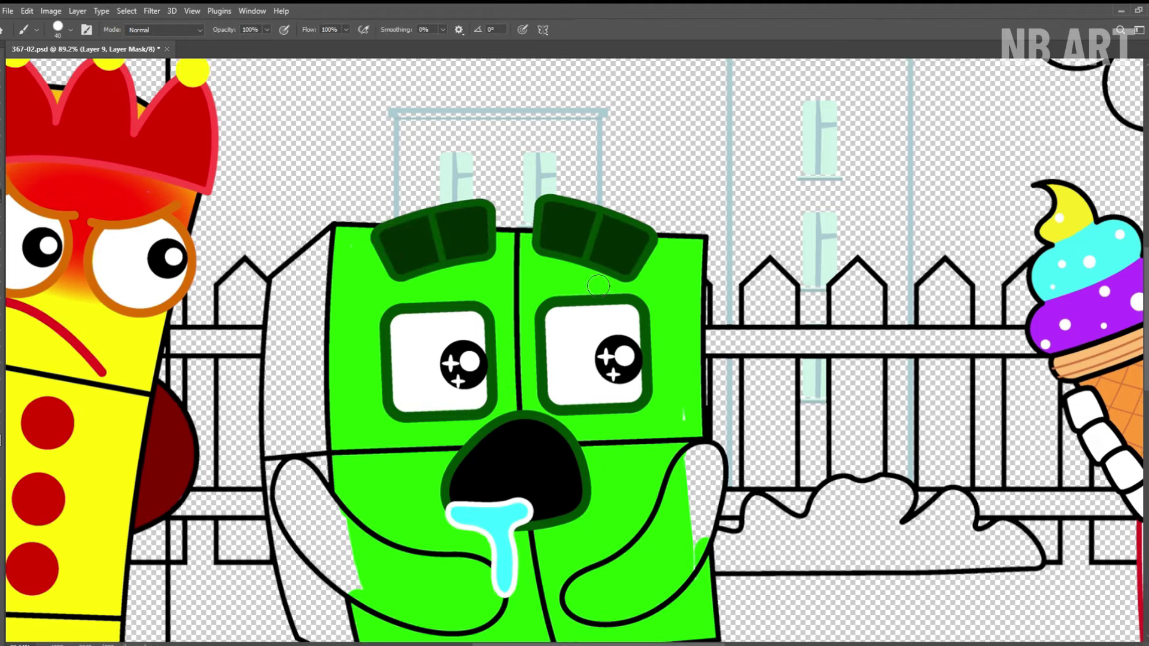
- Paint both arms of the green character dark green, fit the whole picture in view and save the document
drag(598, 286, 598, 162)
mouse_move(703, 326)
mouse_down()
mouse_move(634, 439)
mouse_move(694, 452)
mouse_move(676, 460)
mouse_move(599, 418)
mouse_move(691, 413)
mouse_up()
mouse_move(383, 344)
mouse_down()
mouse_move(446, 469)
mouse_move(592, 460)
mouse_move(426, 432)
mouse_move(550, 482)
mouse_up()
key(z)
alt+click(481, 402)
alt+click(481, 402)
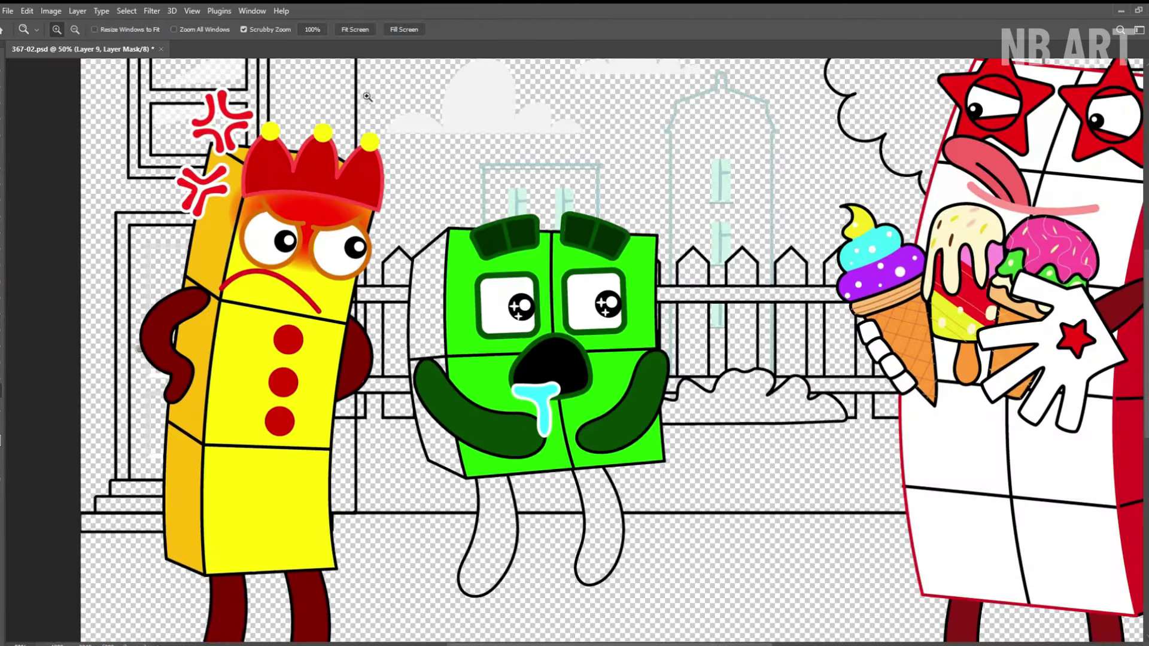
key(ctrl+0)
key(ctrl+s)
- Paint both legs of the green character dark green and shade its side faces a medium green on Layer 11's mask
key(b)
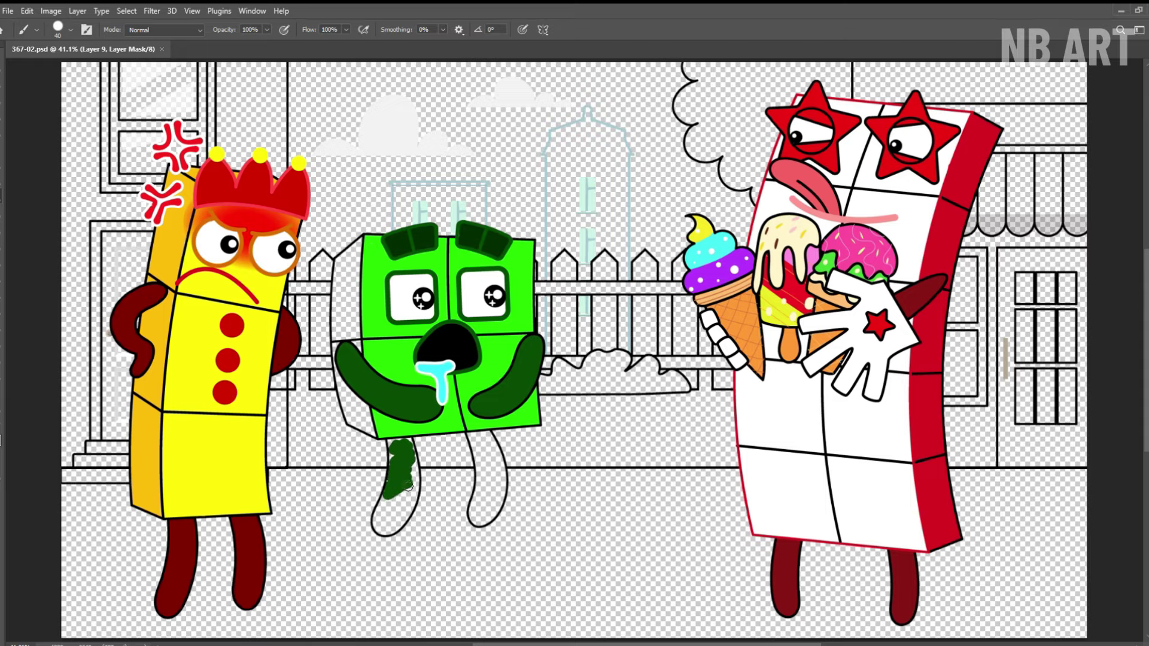
scroll(403, 470, up, 3)
drag(413, 431, 409, 557)
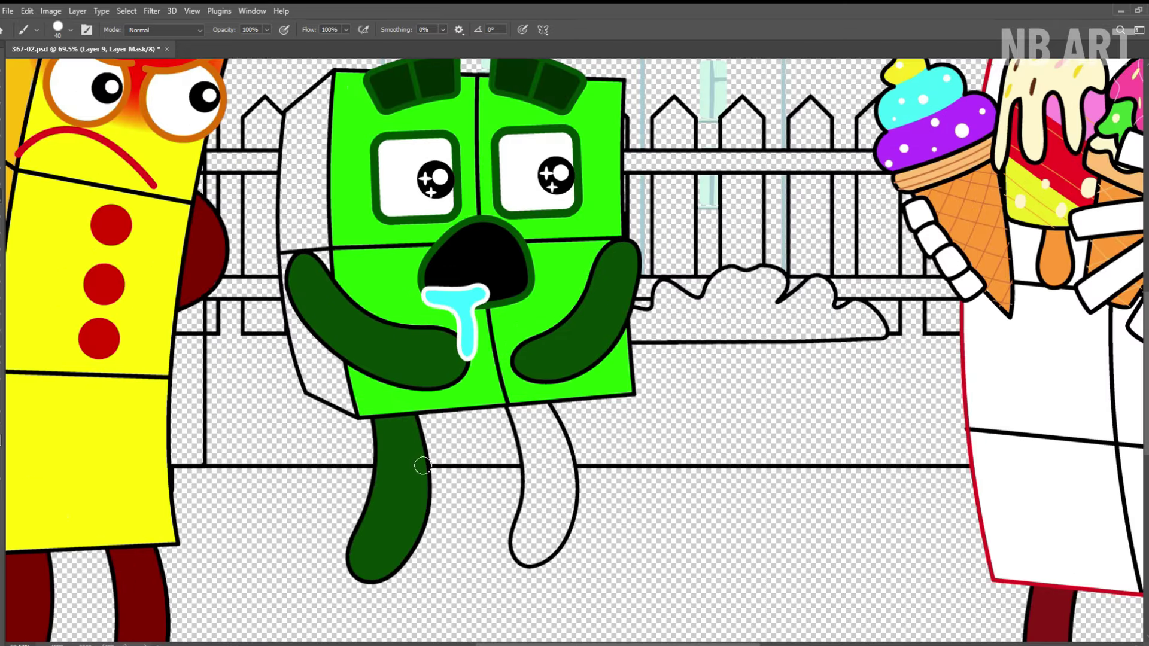
scroll(521, 470, up, 2)
mouse_move(529, 436)
mouse_down()
mouse_move(522, 575)
mouse_move(578, 435)
mouse_move(541, 511)
mouse_move(562, 509)
mouse_up()
drag(561, 510, 534, 541)
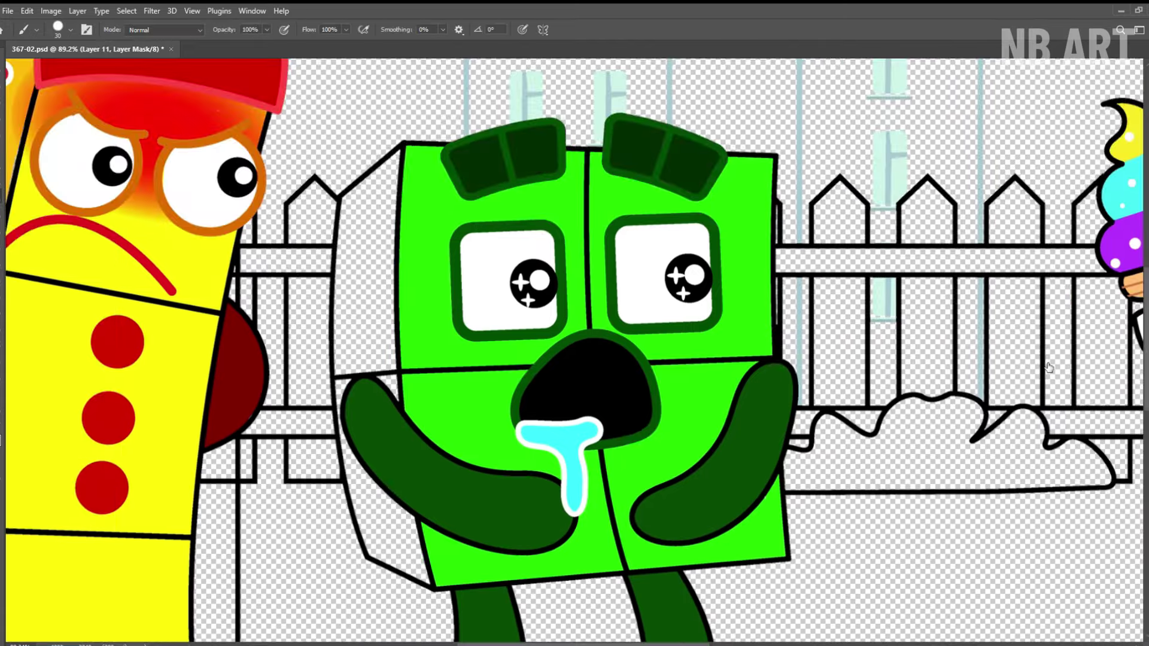
mouse_move(374, 541)
mouse_down()
mouse_move(398, 454)
mouse_move(359, 335)
mouse_move(347, 222)
mouse_move(349, 294)
mouse_move(392, 281)
mouse_up()
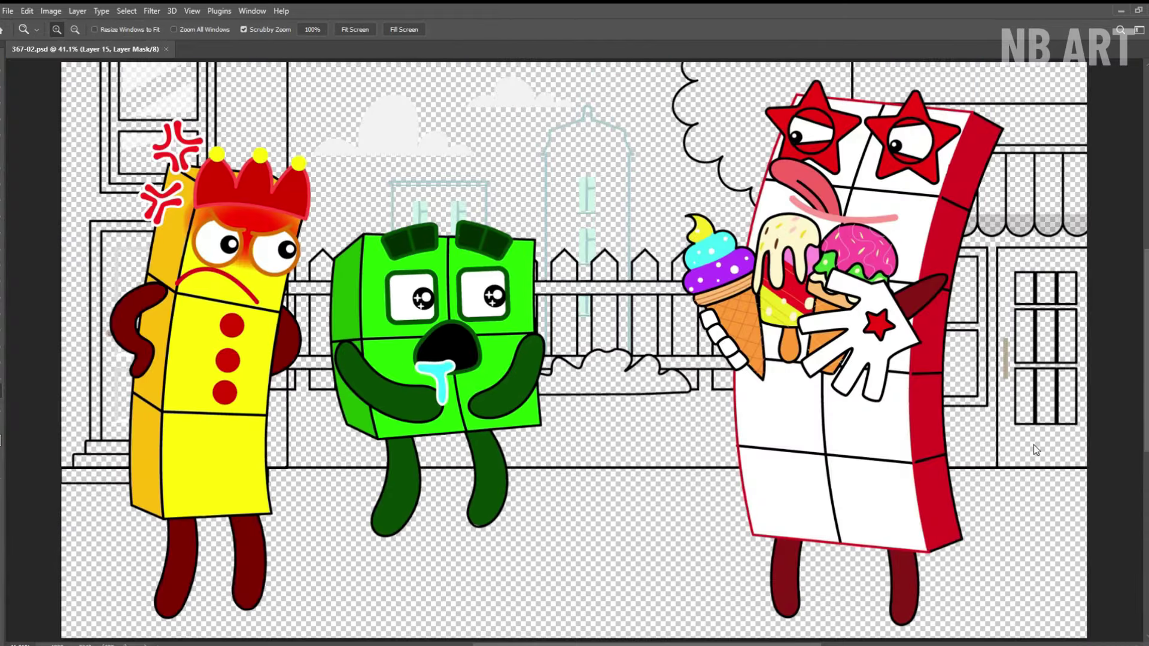
- Paint the wall of the house behind the yellow character light pink on Layer 15's mask
key(b)
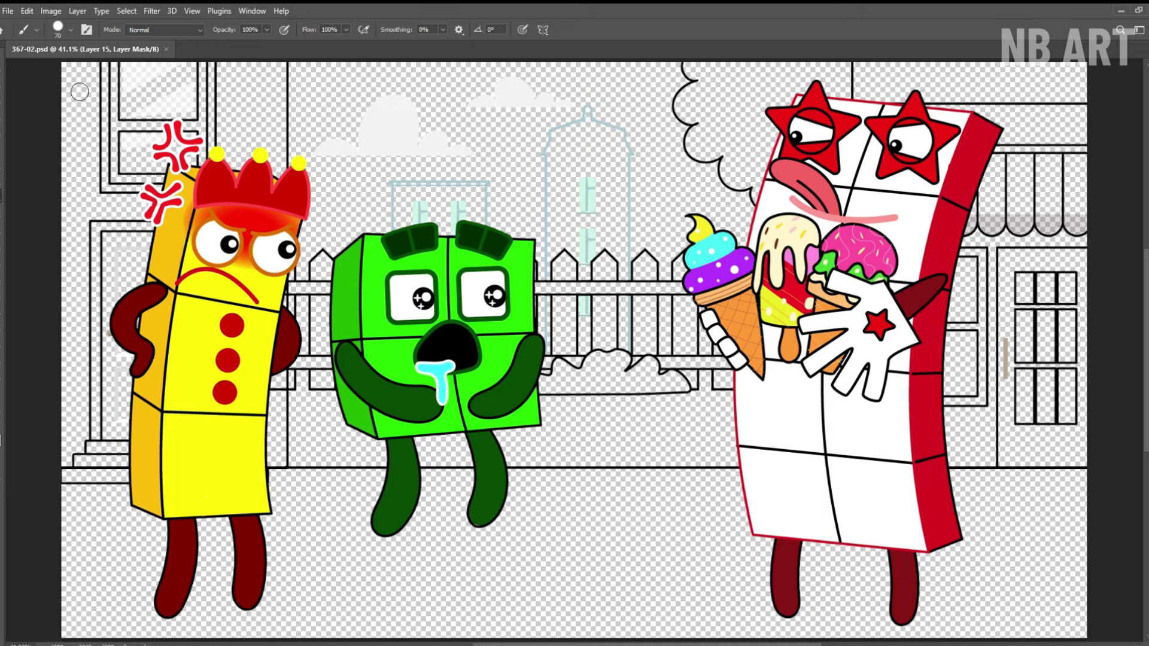
mouse_move(69, 141)
mouse_down()
mouse_move(99, 203)
mouse_move(110, 179)
mouse_move(197, 113)
mouse_move(278, 174)
mouse_up()
mouse_move(90, 223)
mouse_down()
mouse_move(87, 382)
mouse_move(117, 450)
mouse_up()
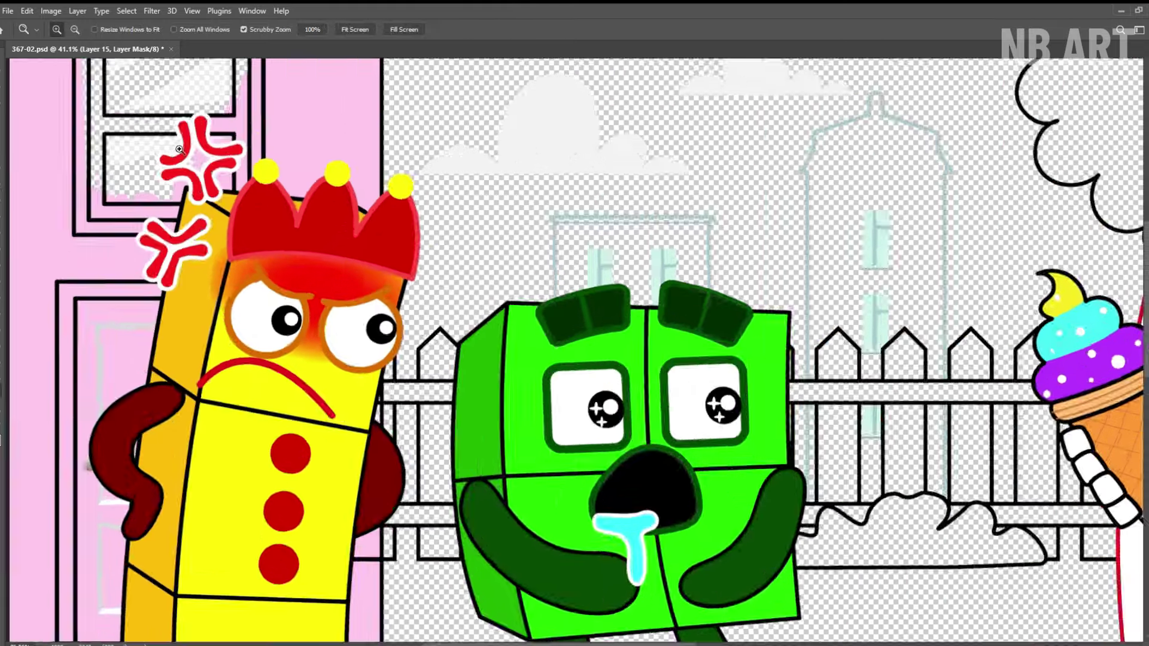
- Paint the outer frame of the pink house's upper window magenta on Layer 14's mask
scroll(264, 313, up, 2)
drag(267, 155, 265, 313)
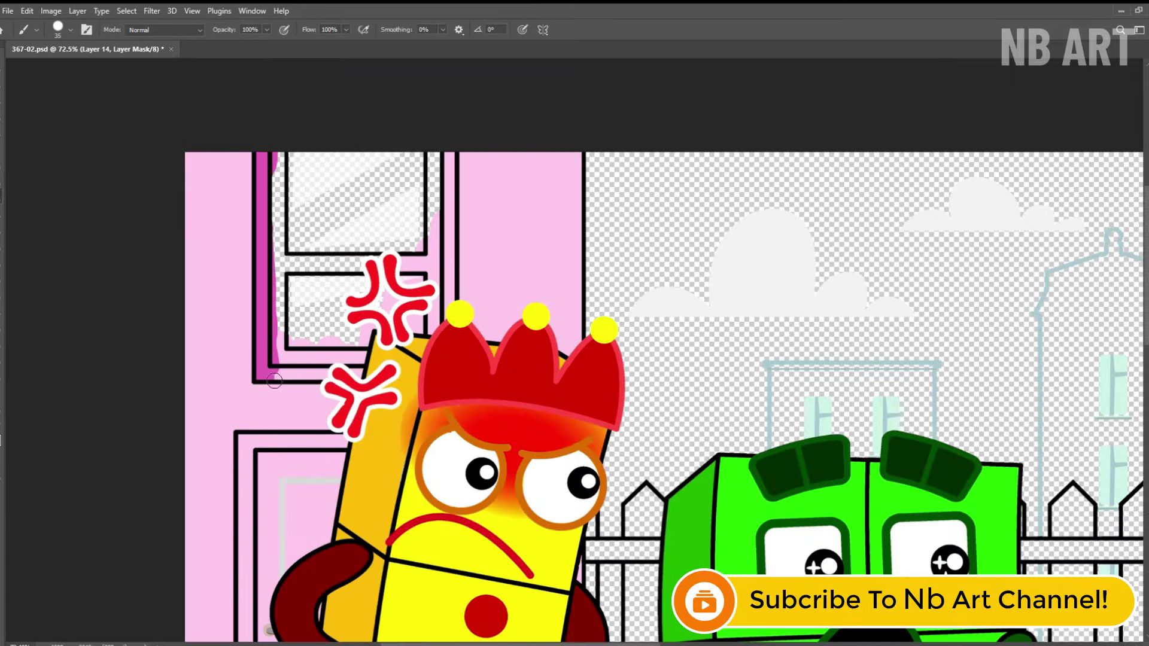
drag(440, 341, 447, 155)
- Paint the upper window's inner frame white on Layer 13's mask and its panes light cyan on Layer 12's mask
key(alt+[)
scroll(323, 228, up, 2)
drag(323, 228, 364, 252)
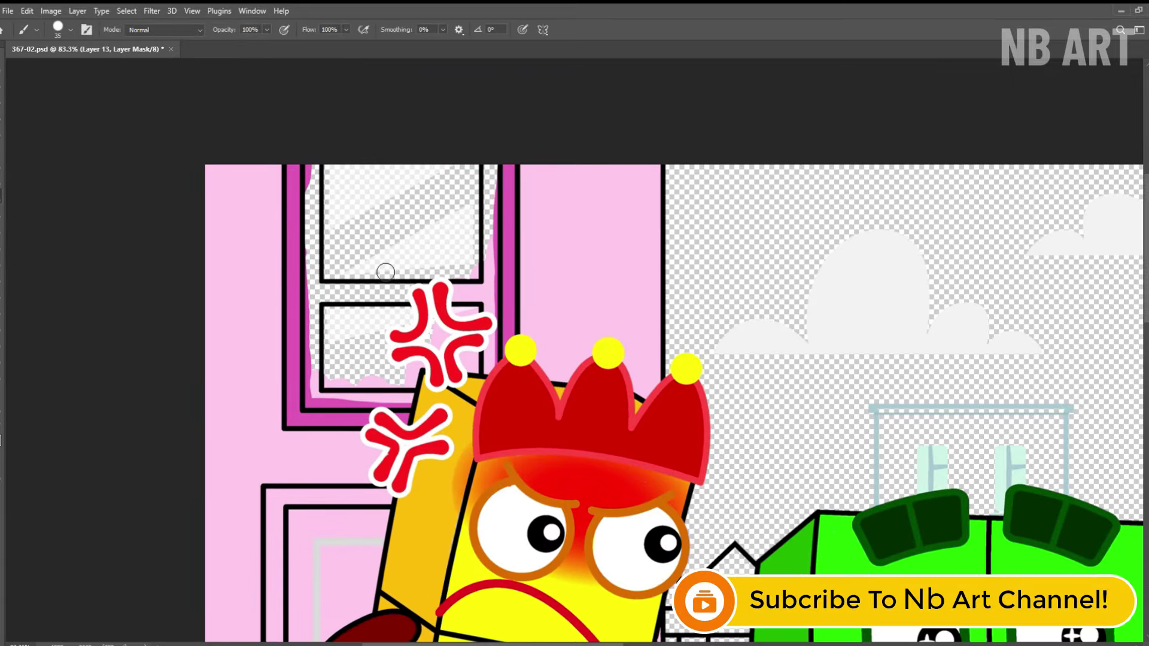
mouse_move(311, 169)
mouse_down()
mouse_move(326, 315)
mouse_move(412, 395)
mouse_move(335, 293)
mouse_move(497, 311)
mouse_move(470, 324)
mouse_move(512, 343)
mouse_up()
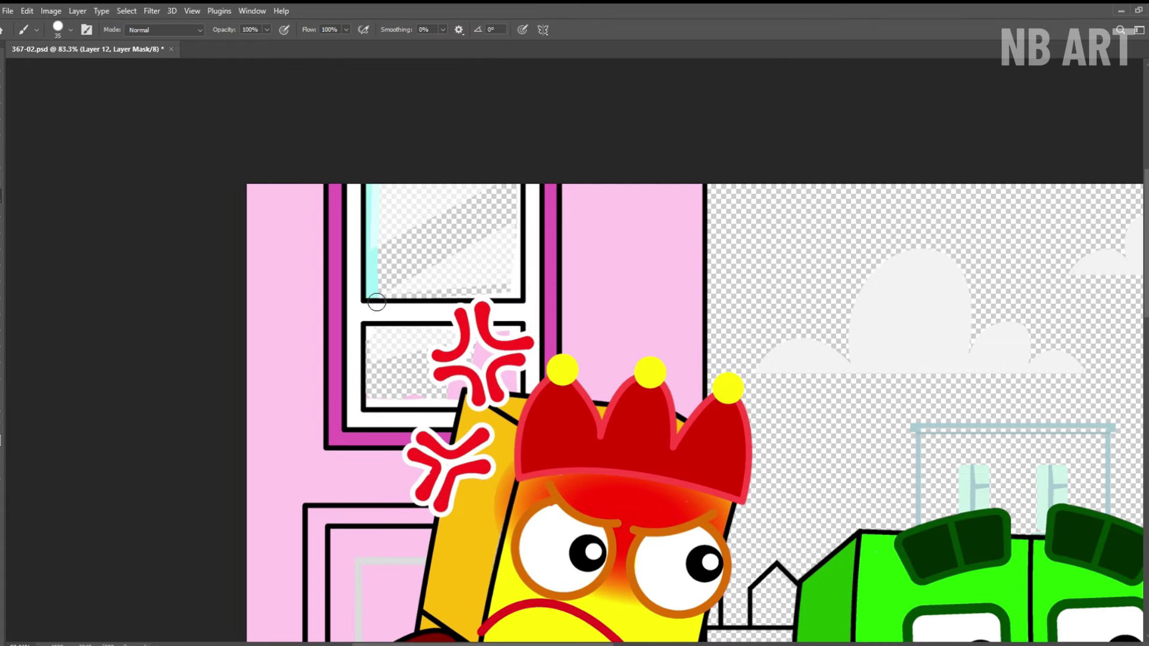
mouse_move(377, 302)
mouse_down()
mouse_move(488, 198)
mouse_move(403, 277)
mouse_up()
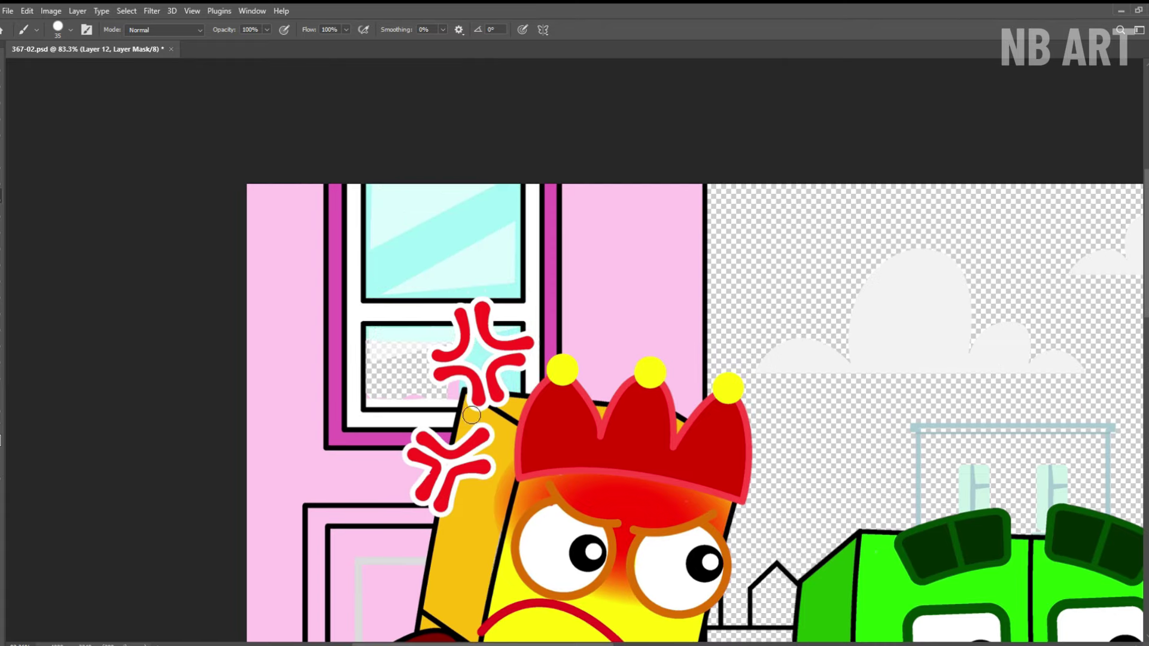
mouse_move(471, 415)
mouse_down()
mouse_move(420, 336)
mouse_move(445, 390)
mouse_up()
- Paint the pink house's door white on Layer 13's mask, around the yellow character's arm
drag(413, 622, 423, 318)
mouse_move(423, 318)
mouse_down()
mouse_move(410, 318)
mouse_move(430, 278)
mouse_up()
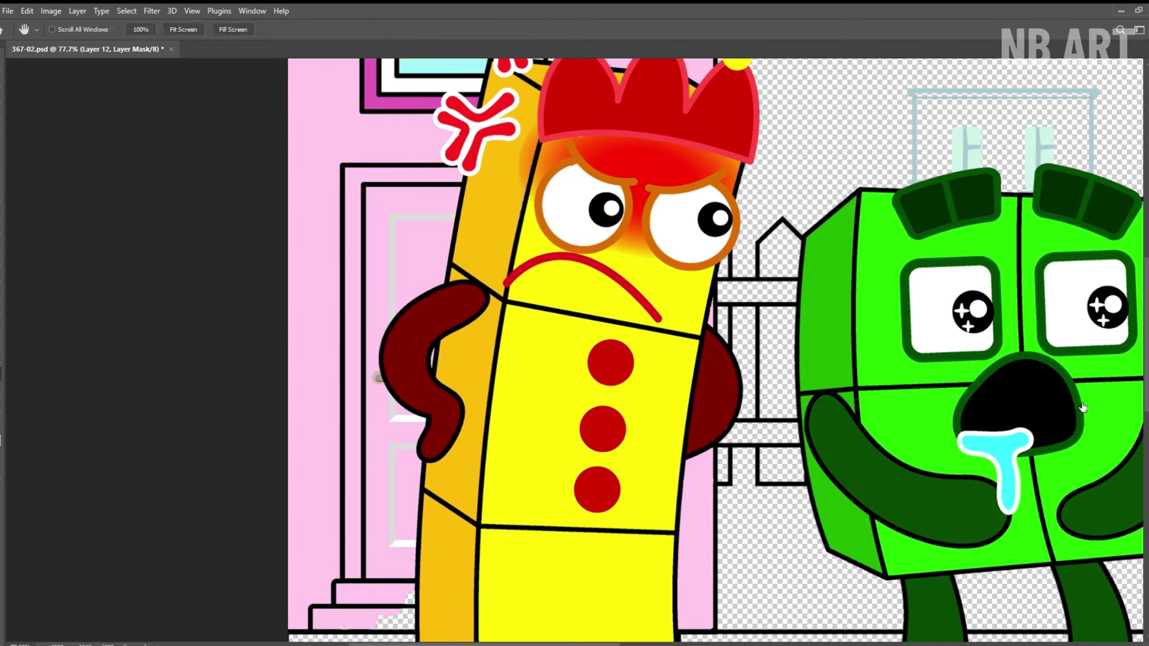
key(alt+bracketright)
mouse_move(455, 197)
mouse_down()
mouse_move(374, 195)
mouse_move(450, 209)
mouse_move(416, 472)
mouse_move(427, 419)
mouse_up()
drag(427, 419, 453, 332)
mouse_move(434, 383)
mouse_down()
mouse_move(401, 449)
mouse_move(447, 464)
mouse_up()
drag(499, 478, 525, 439)
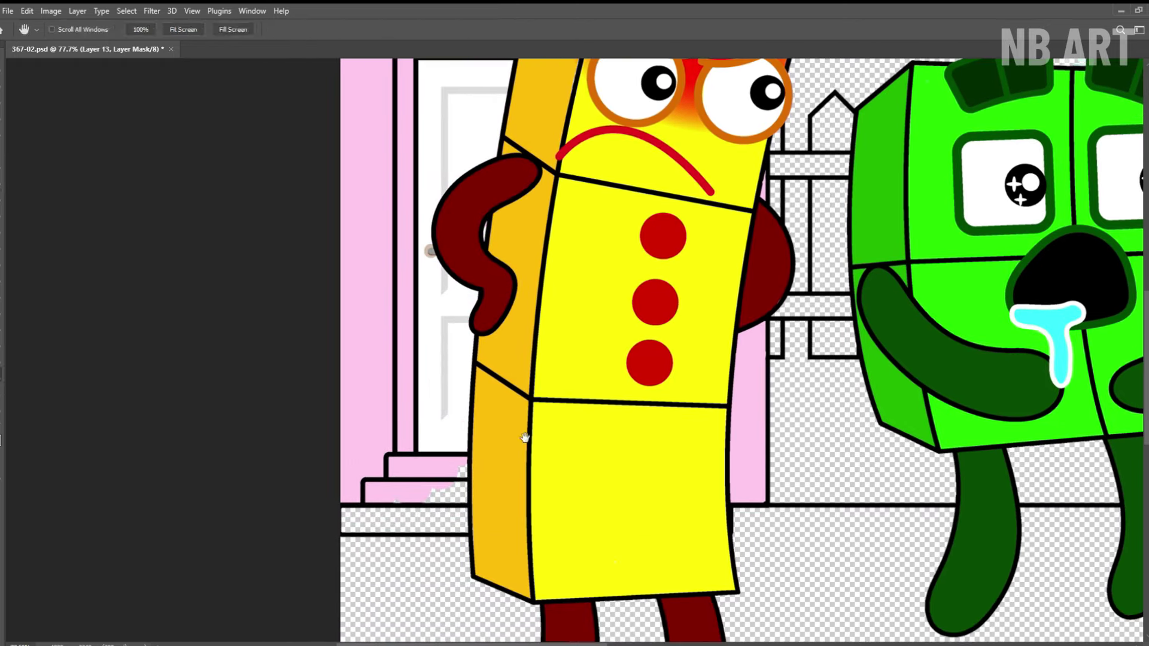
- Paint the pink house's doorsteps and door frame magenta on Layer 14's mask
key(alt+bracketright)
mouse_move(406, 458)
mouse_down()
mouse_move(470, 476)
mouse_move(392, 490)
mouse_move(430, 527)
mouse_up()
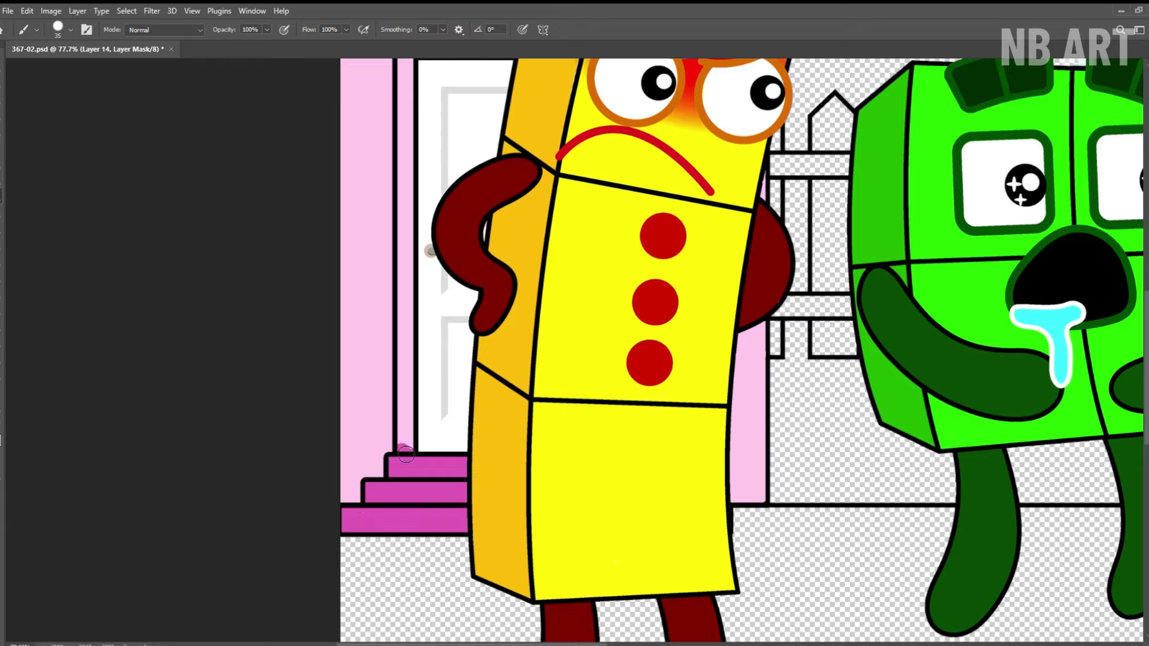
mouse_move(406, 454)
mouse_down()
mouse_move(395, 241)
mouse_move(413, 274)
mouse_move(394, 499)
mouse_up()
drag(387, 315, 394, 314)
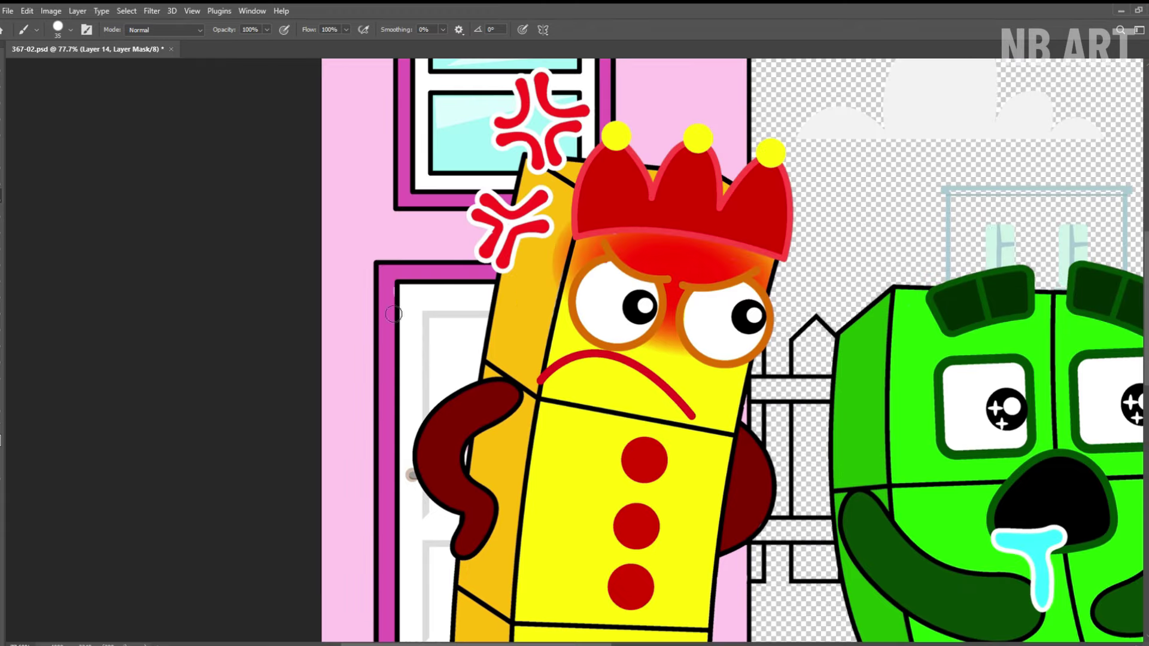
scroll(394, 314, down, 5)
key(h)
drag(533, 239, 222, 219)
click(189, 28)
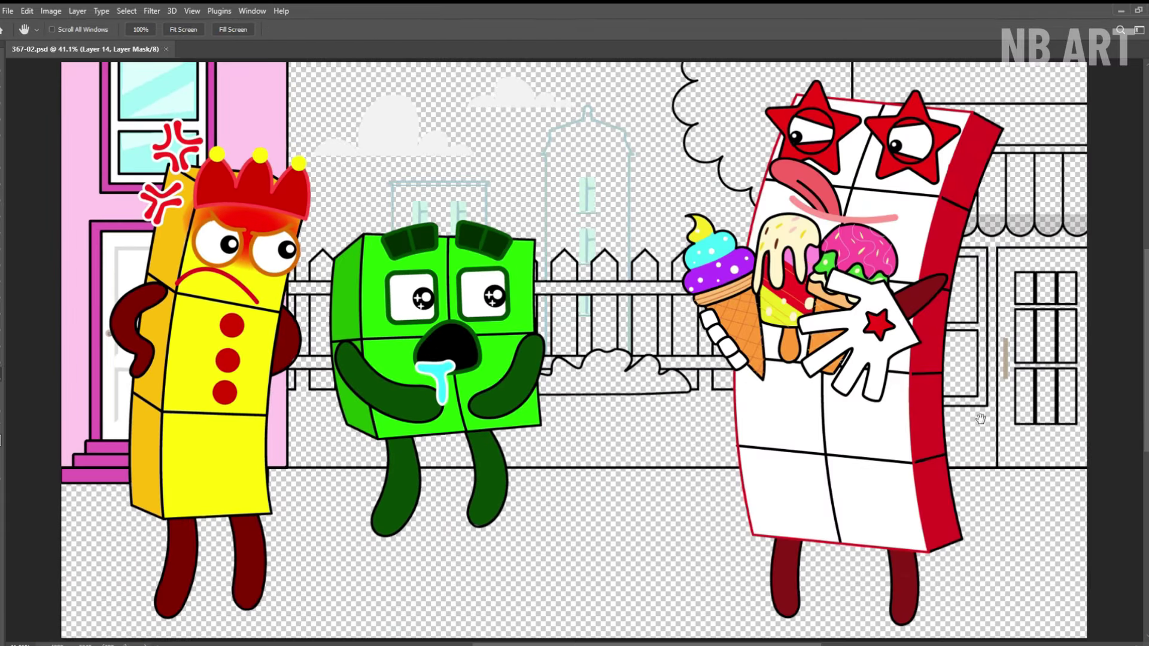
- Paint the fence picket between the yellow and green characters brown on Layer 16's mask
key(b)
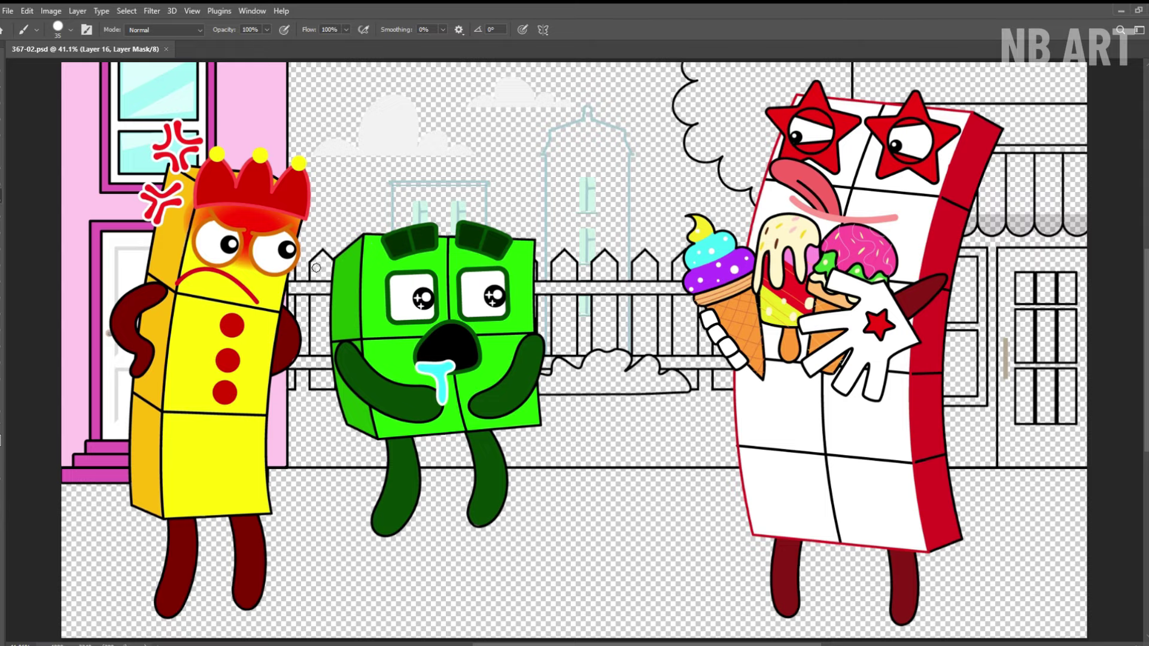
drag(324, 347, 323, 374)
key(ctrl+space)
drag(300, 295, 341, 295)
drag(340, 225, 328, 288)
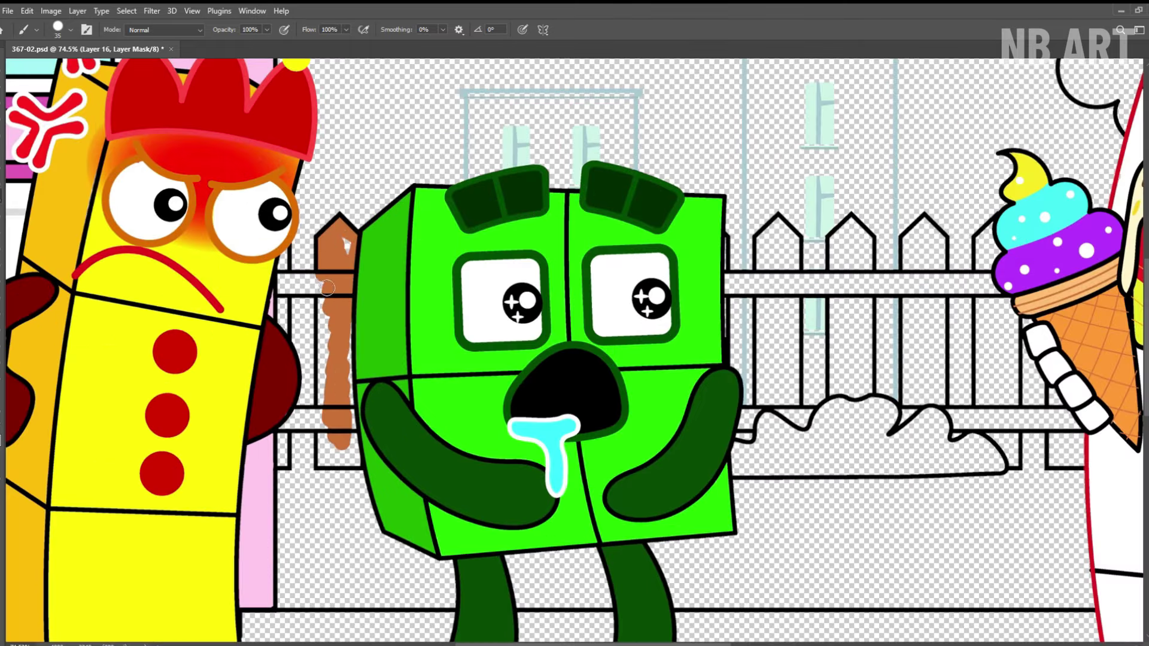
mouse_move(317, 418)
mouse_down()
mouse_move(357, 428)
mouse_move(328, 457)
mouse_up()
- Paint the pickets and rails of the fence between the green character and the red-and-white character brown
key(space)
drag(716, 246, 319, 236)
mouse_move(361, 282)
mouse_down()
mouse_move(598, 274)
mouse_move(355, 283)
mouse_up()
mouse_move(371, 359)
mouse_down()
mouse_move(392, 300)
mouse_move(366, 227)
mouse_up()
mouse_move(437, 384)
mouse_down()
mouse_move(455, 222)
mouse_move(446, 395)
mouse_up()
key(space)
drag(514, 263, 406, 273)
mouse_move(402, 264)
mouse_down()
mouse_move(439, 296)
mouse_move(407, 383)
mouse_move(431, 413)
mouse_move(566, 419)
mouse_move(488, 446)
mouse_move(478, 323)
mouse_move(498, 274)
mouse_up()
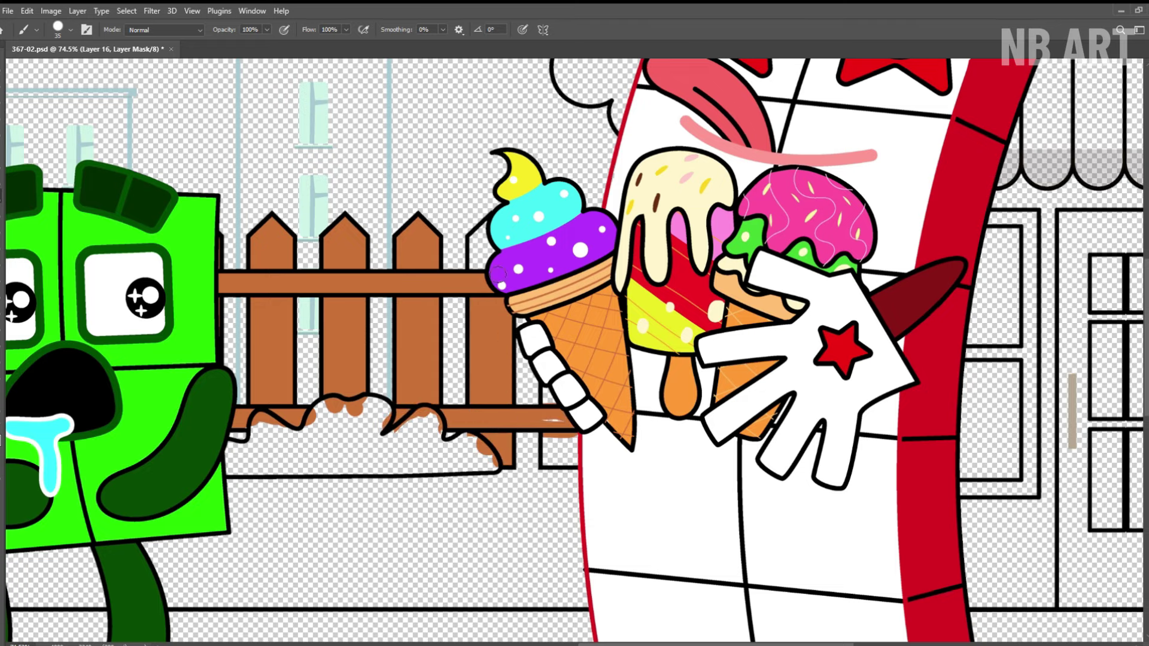
drag(551, 438, 568, 454)
- Paint the bush in front of the fence dark green
key(space)
drag(415, 437, 535, 383)
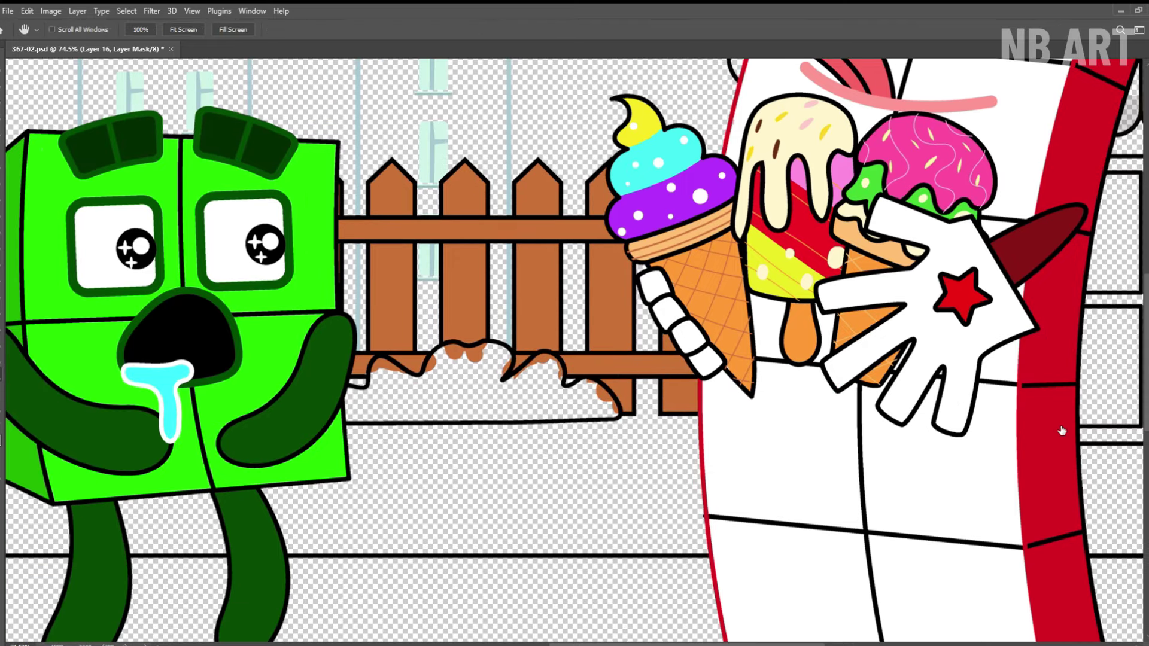
key(alt+[)
mouse_move(459, 356)
mouse_down()
mouse_move(569, 386)
mouse_move(431, 416)
mouse_move(413, 382)
mouse_move(499, 365)
mouse_up()
- Paint the tree crown behind the red-and-white character bright green on Layer 16's mask
drag(598, 198, 275, 539)
key(alt+])
mouse_move(290, 166)
mouse_down()
mouse_move(308, 194)
mouse_move(323, 176)
mouse_up()
mouse_move(318, 266)
mouse_down()
mouse_move(308, 335)
mouse_move(367, 294)
mouse_move(333, 272)
mouse_move(373, 338)
mouse_move(422, 319)
mouse_up()
mouse_move(433, 365)
mouse_down()
mouse_move(399, 255)
mouse_move(335, 186)
mouse_move(373, 208)
mouse_move(400, 262)
mouse_move(440, 292)
mouse_move(466, 292)
mouse_move(501, 227)
mouse_move(545, 236)
mouse_move(589, 191)
mouse_up()
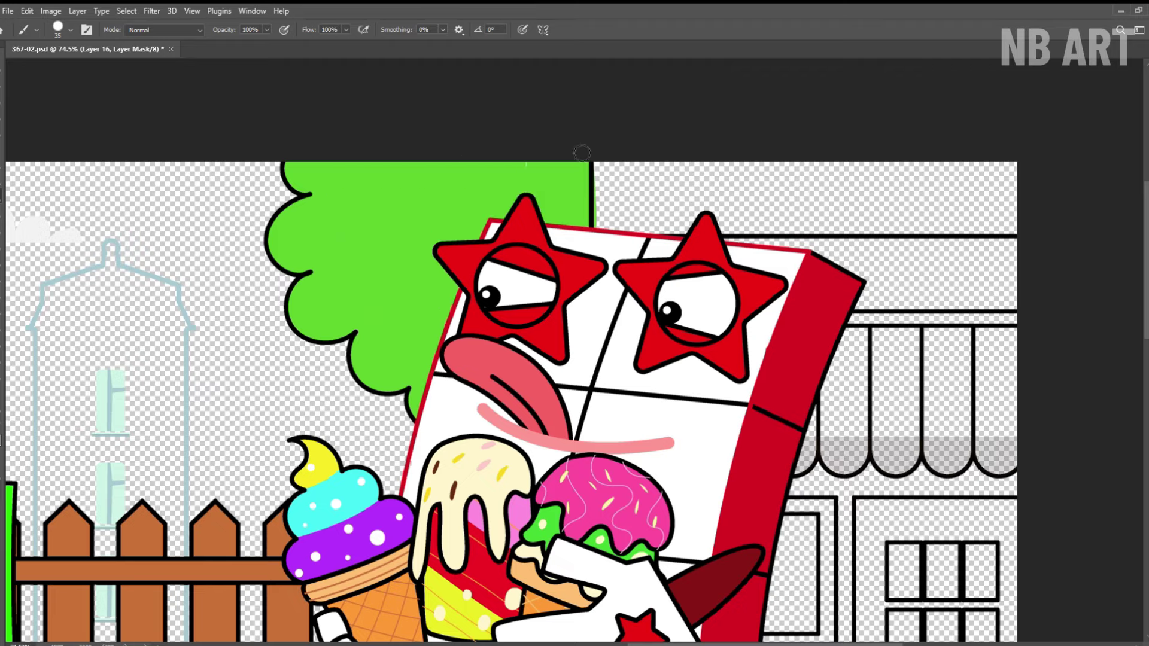
key(h)
click(183, 30)
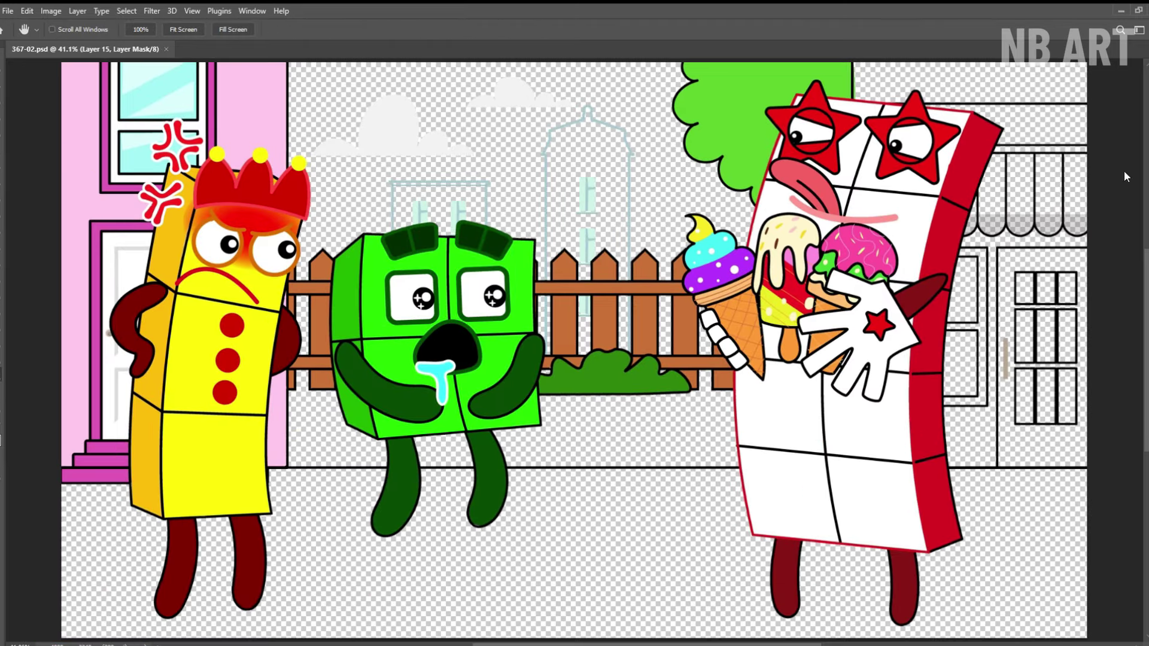
- Paint the wall of the shop behind the red-and-white character light green on Layer 15's mask
key(b)
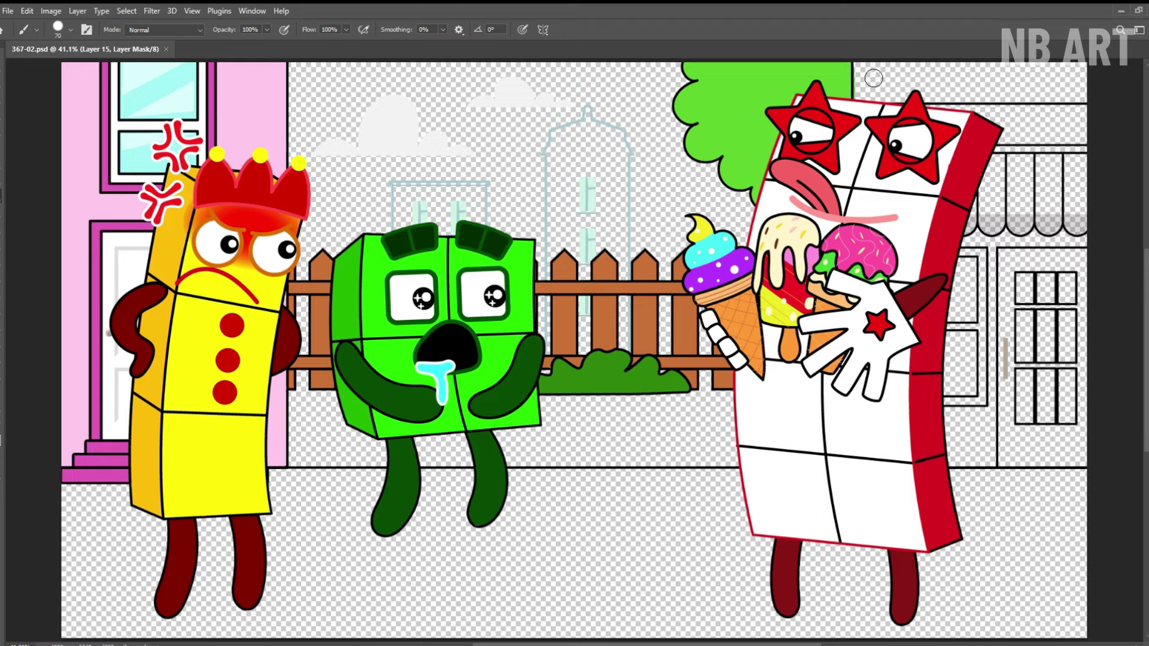
mouse_move(962, 108)
mouse_down()
mouse_move(1065, 84)
mouse_move(1053, 209)
mouse_move(1071, 263)
mouse_move(999, 318)
mouse_move(1017, 443)
mouse_move(958, 467)
mouse_up()
- Paint the band above the shop's awning off-white on Layer 14's mask
key(z)
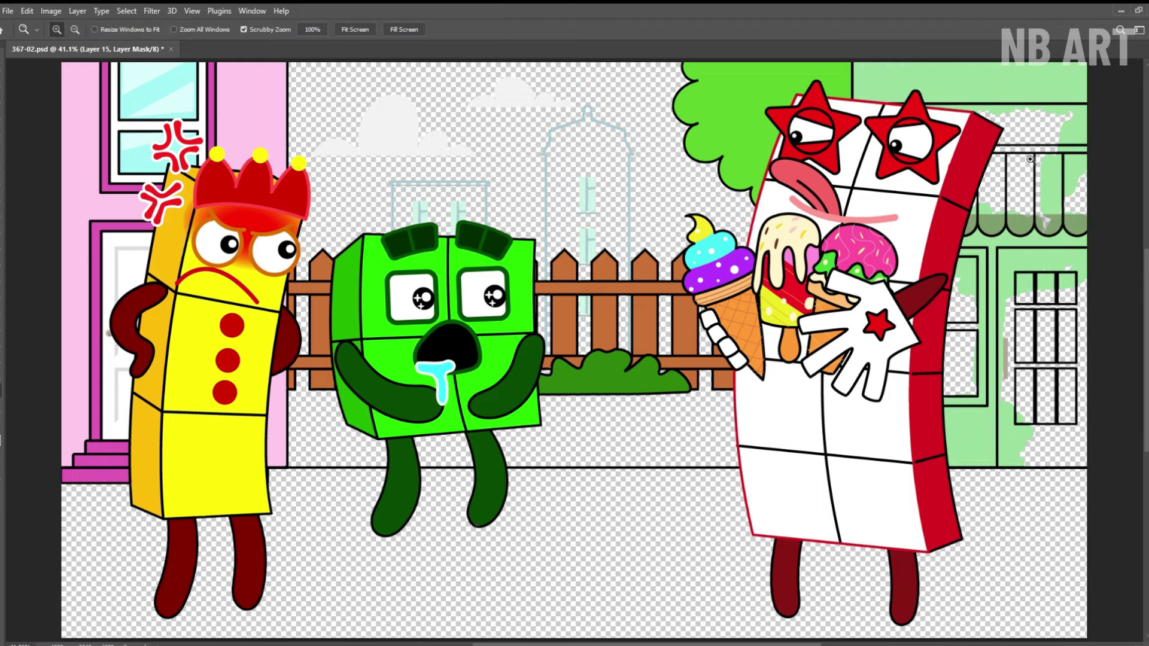
drag(969, 129, 1005, 128)
key(h)
drag(953, 231, 599, 374)
key(b)
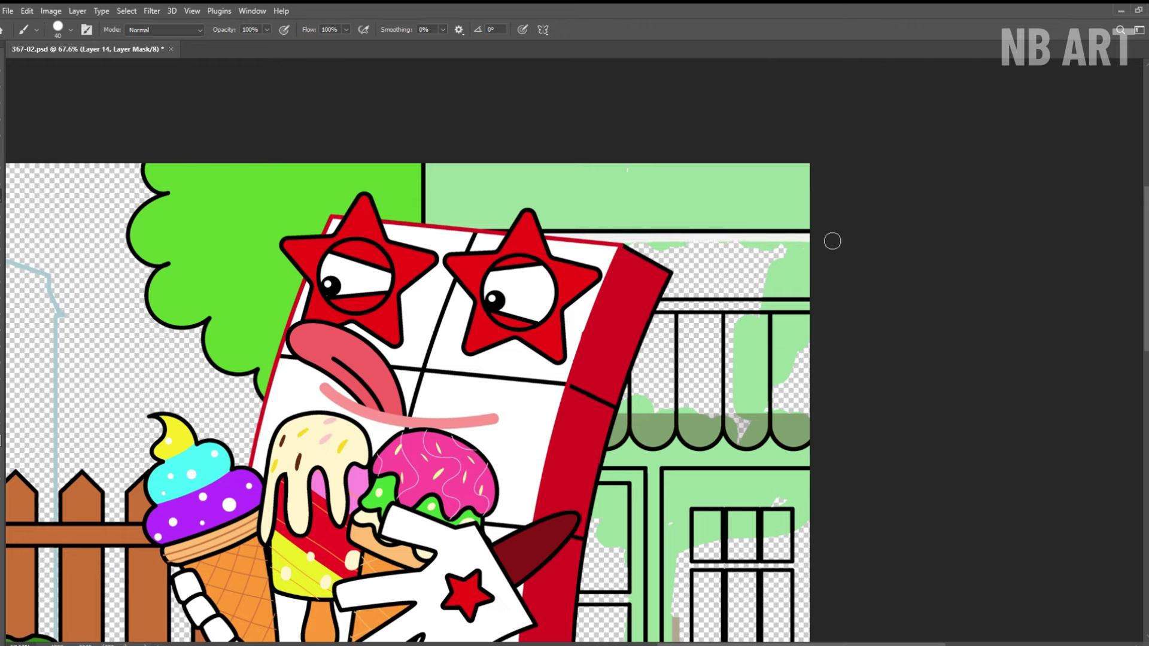
mouse_move(831, 238)
mouse_down()
mouse_move(690, 279)
mouse_move(673, 116)
mouse_up()
- Color the shop's awning in alternating orange and off-white stripes, with the orange on Layer 13's mask
key(alt+[)
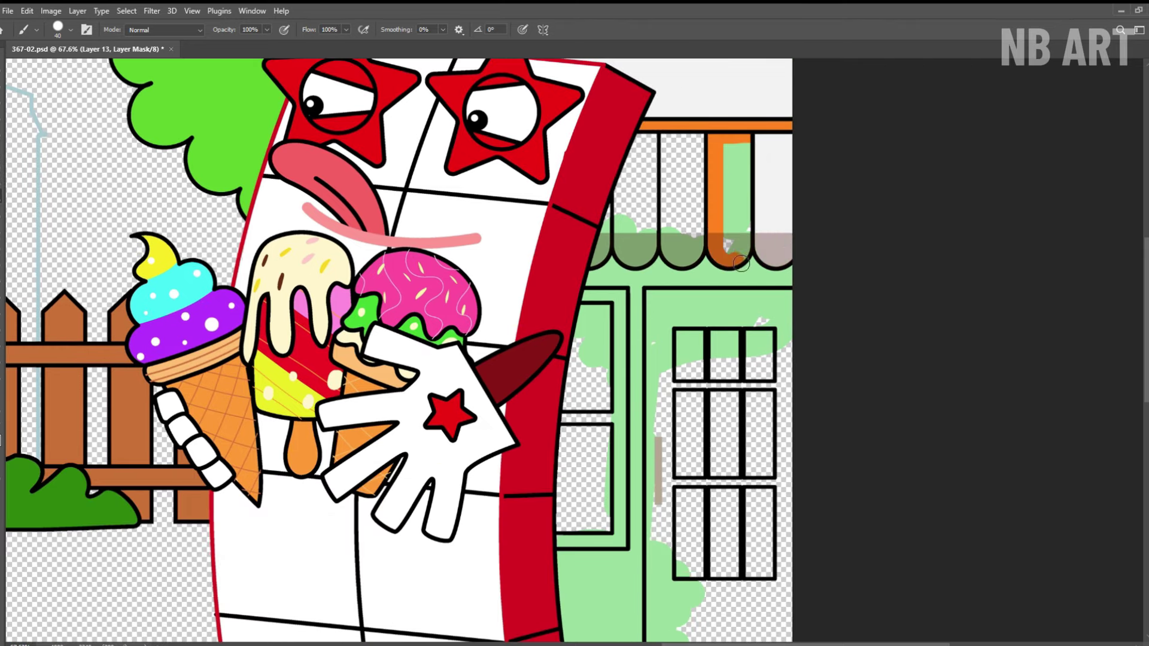
drag(741, 263, 698, 140)
drag(669, 228, 693, 265)
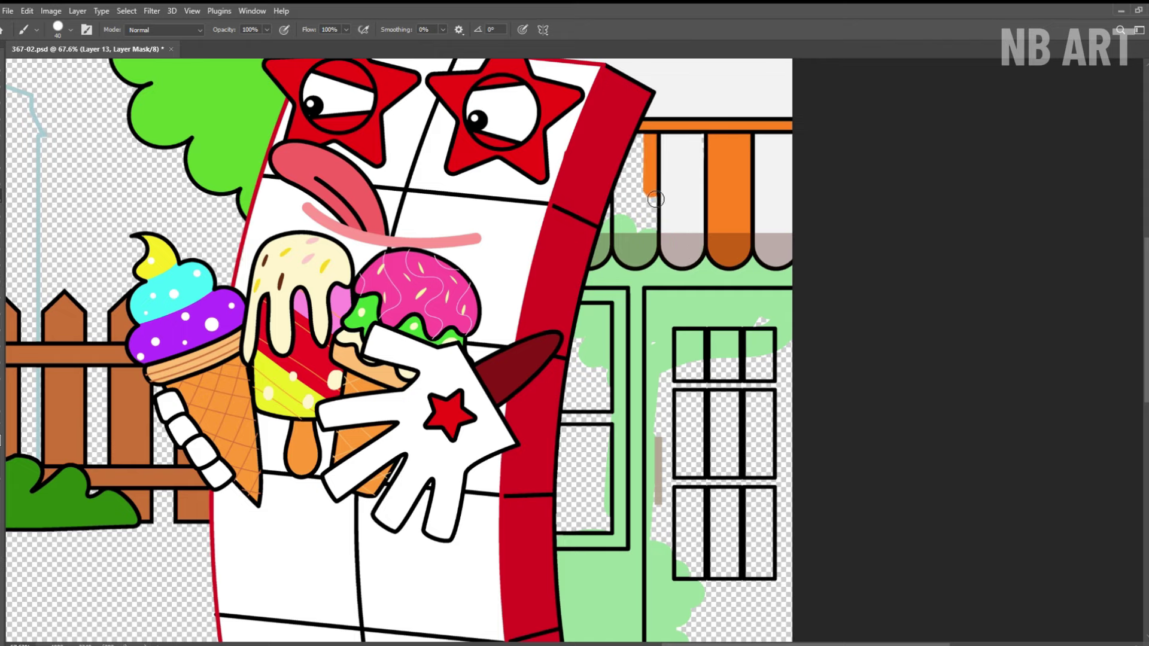
drag(626, 192, 640, 137)
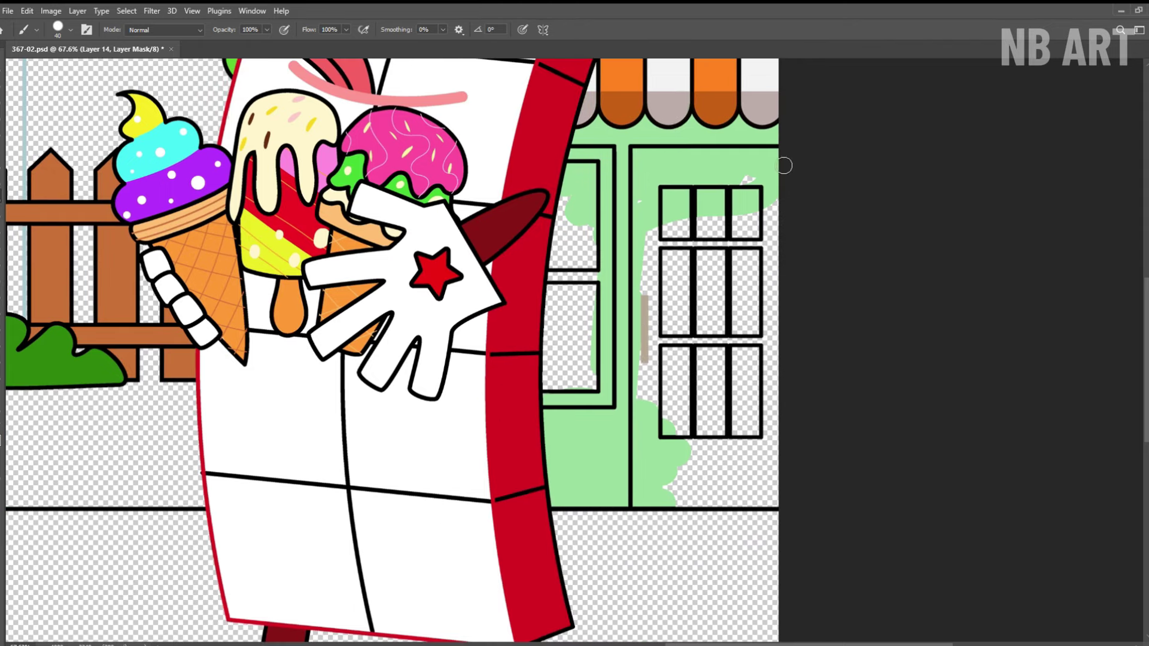
- Paint the shop door off-white on Layer 14's mask and its glass panes light cyan on Layer 13's mask
mouse_move(646, 156)
mouse_down()
mouse_move(656, 262)
mouse_move(693, 237)
mouse_move(739, 161)
mouse_move(783, 168)
mouse_move(738, 421)
mouse_move(697, 278)
mouse_move(658, 257)
mouse_move(639, 353)
mouse_move(669, 366)
mouse_move(720, 450)
mouse_move(775, 458)
mouse_move(772, 506)
mouse_up()
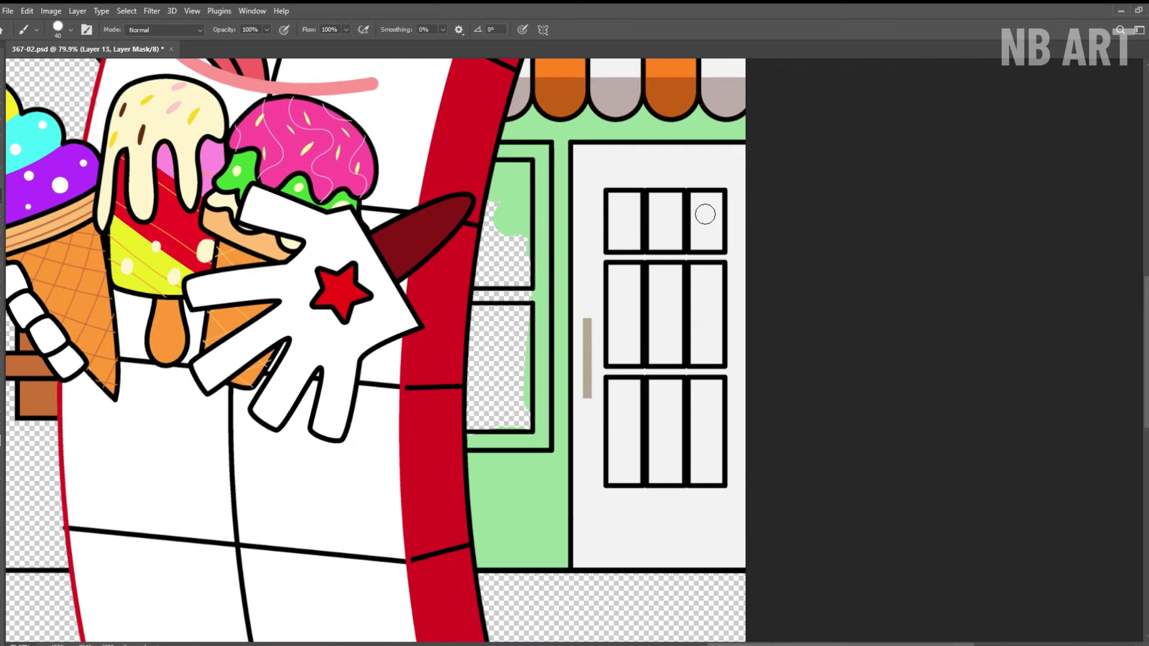
drag(706, 215, 624, 208)
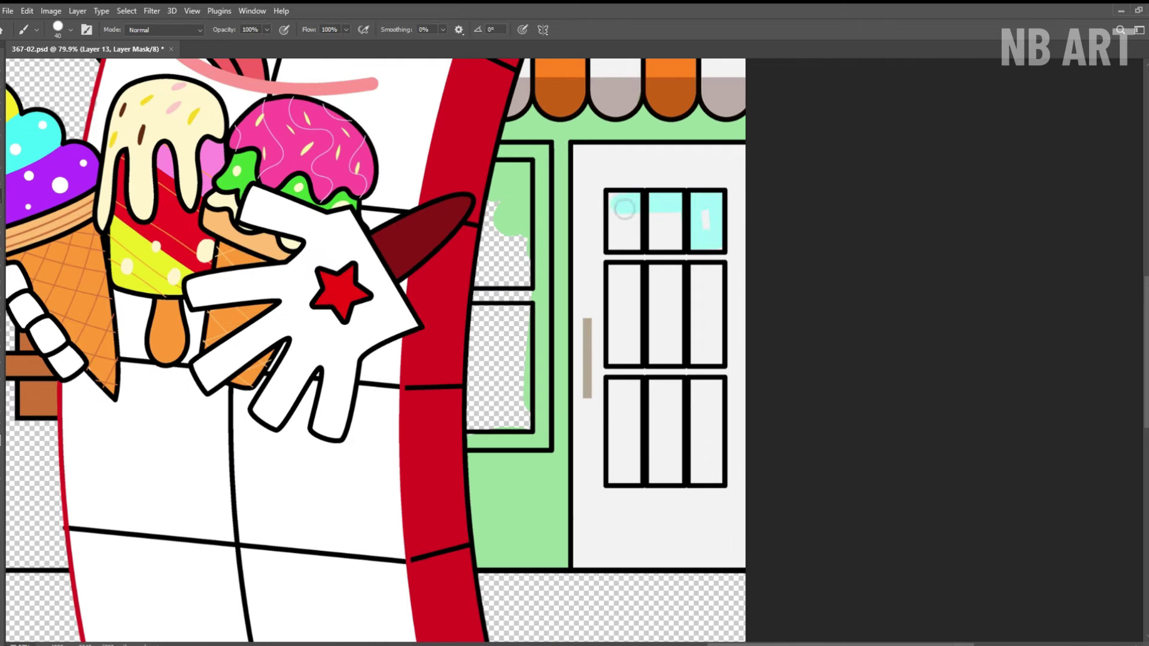
mouse_move(619, 356)
mouse_down()
mouse_move(679, 311)
mouse_move(615, 395)
mouse_up()
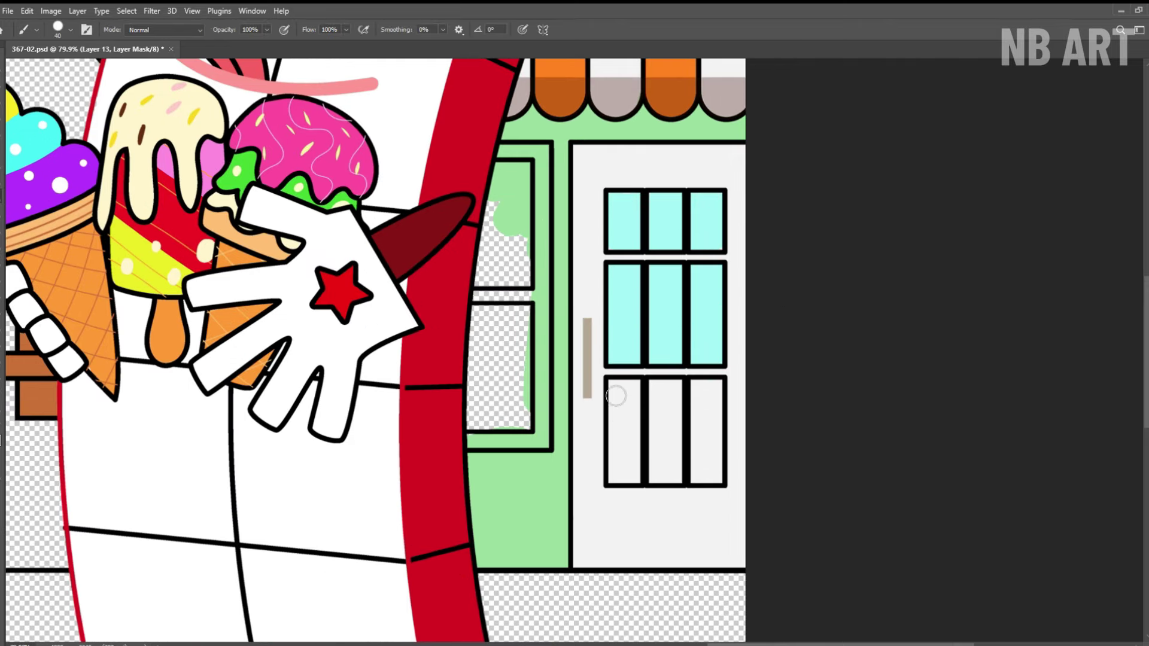
drag(654, 484, 700, 407)
- Paint both panes of the shop's window beside the door light cyan
drag(581, 297, 636, 344)
mouse_move(575, 219)
mouse_down()
mouse_move(583, 248)
mouse_move(572, 300)
mouse_up()
drag(588, 450, 572, 460)
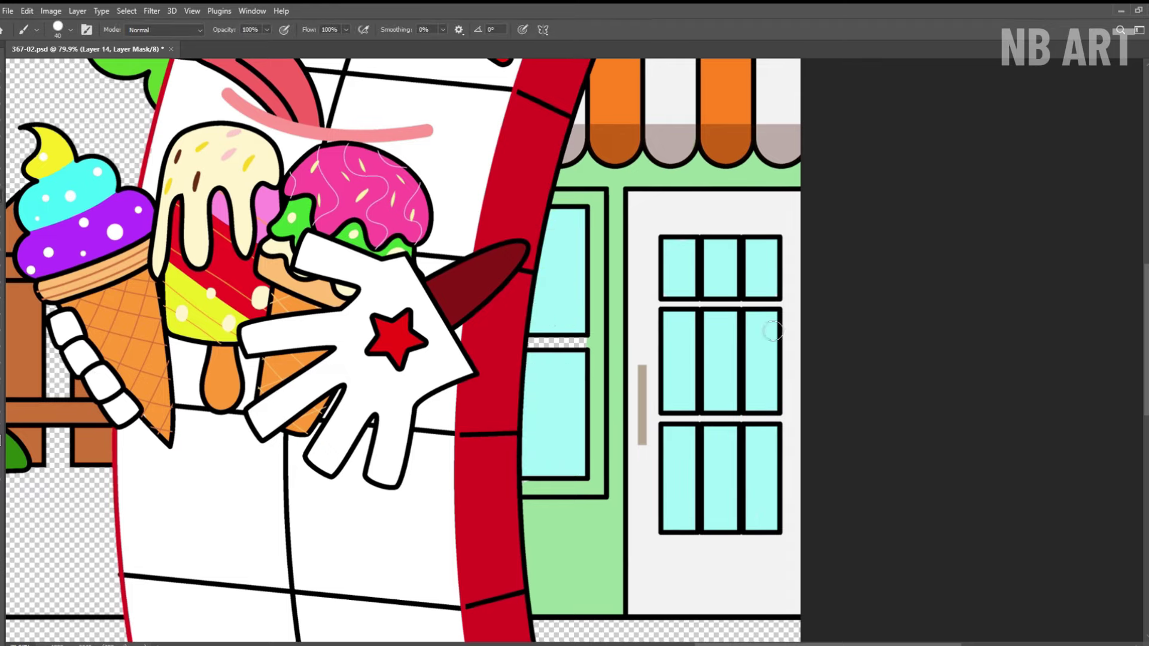
- Paint the shop window's frame off-white on Layer 14's mask, fit the whole picture in view and save the document
drag(600, 236, 601, 377)
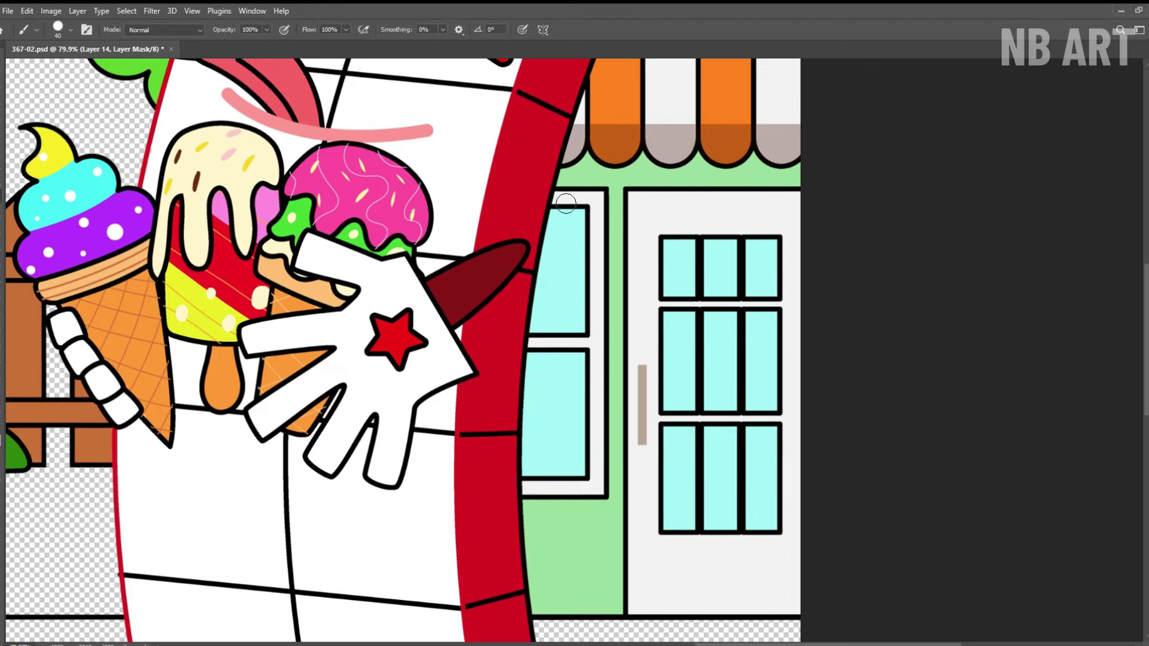
drag(576, 257, 455, 270)
drag(359, 276, 602, 304)
click(186, 29)
key(ctrl+s)
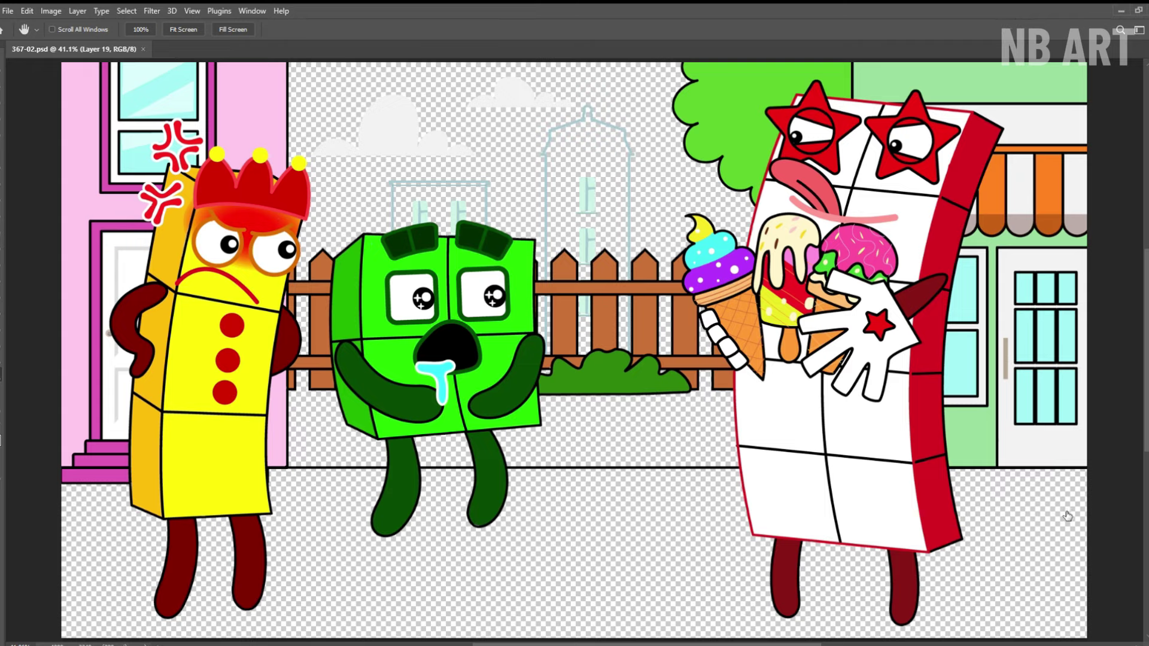
- Paint the small distant building behind the green character pale gray-blue on Layer 19's mask
drag(406, 197, 423, 233)
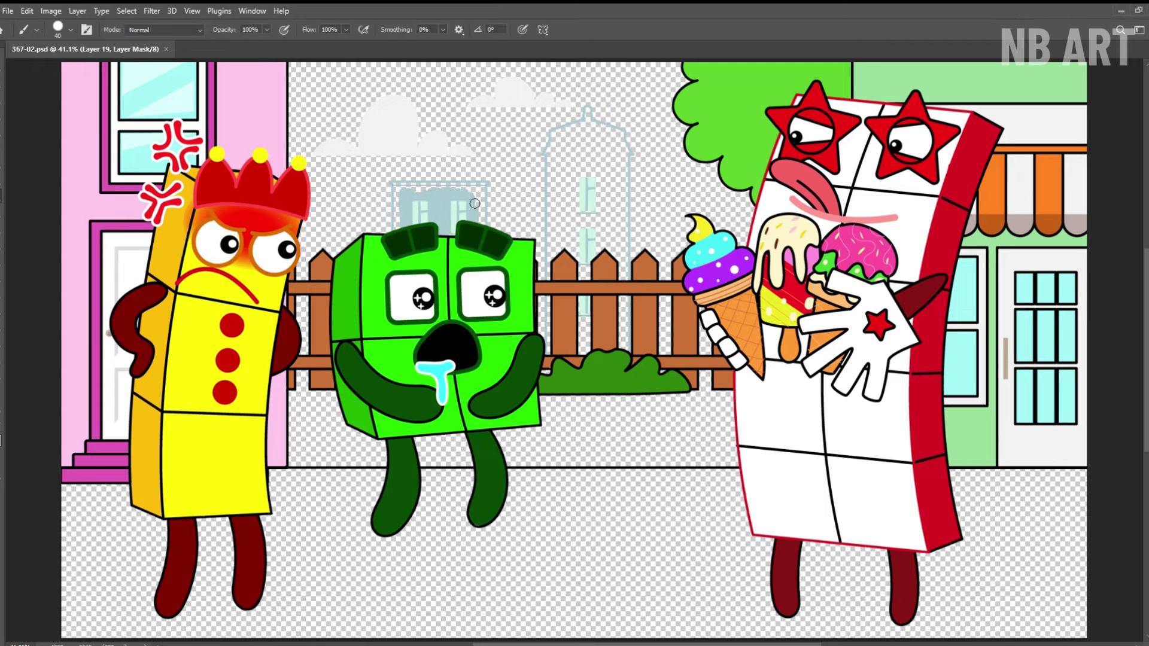
scroll(475, 203, up, 3)
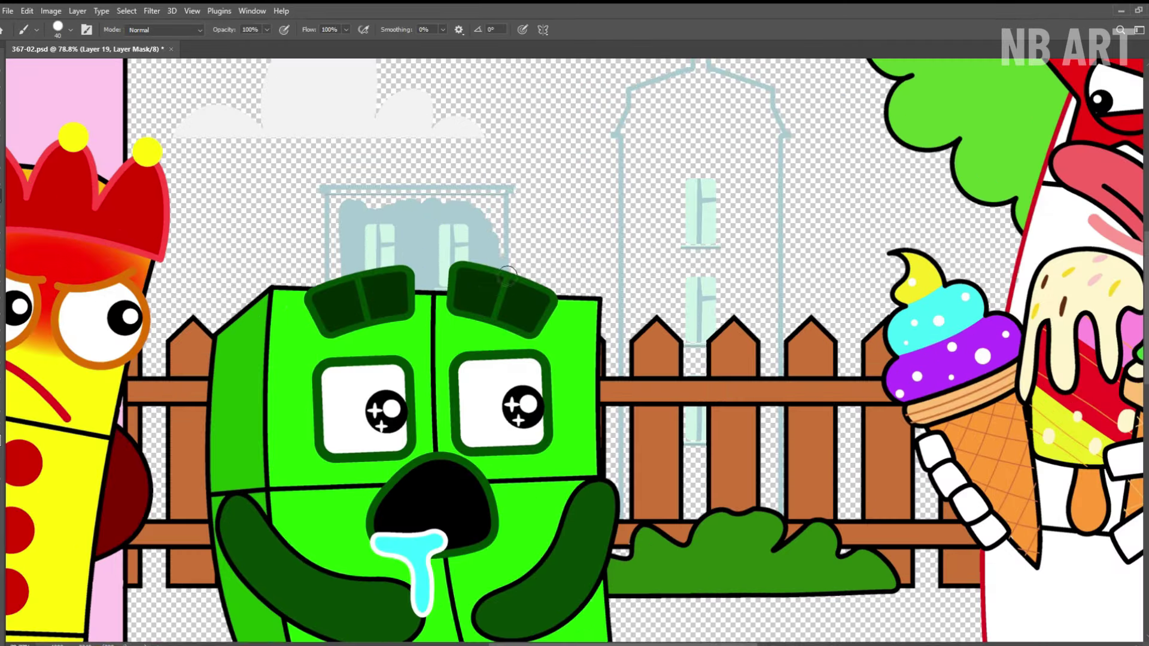
drag(494, 200, 343, 210)
- Fill the tall distant tower, from its roof down behind the fence, with pale gray-blue on Layer 19's mask and save the document
drag(622, 130, 496, 231)
drag(496, 232, 515, 208)
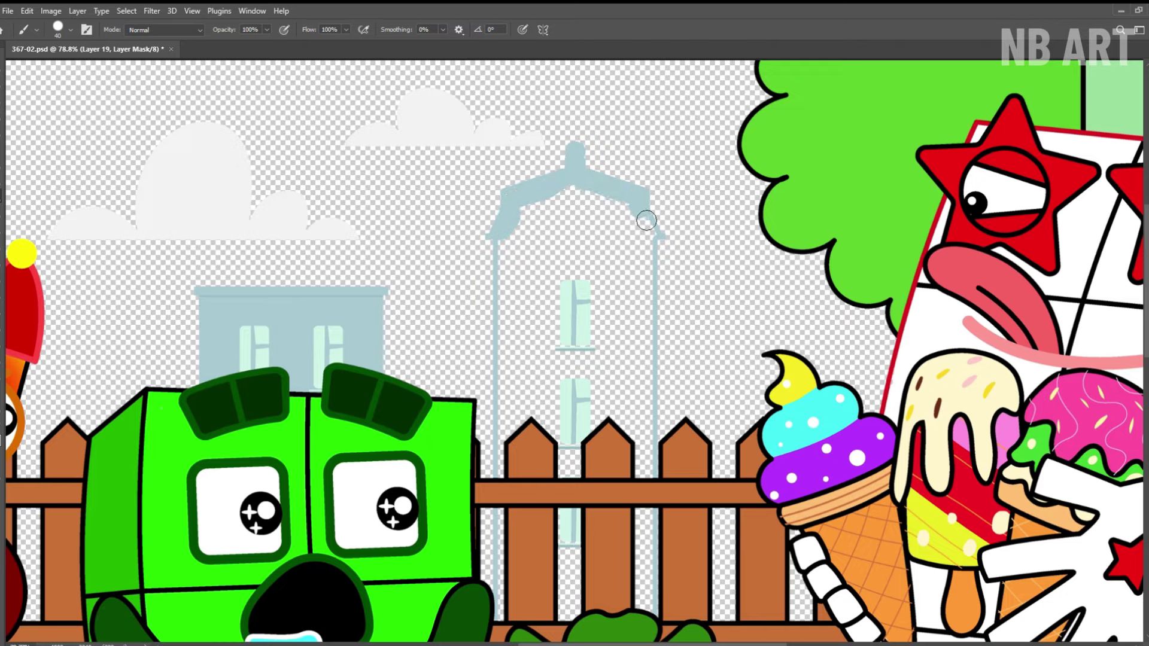
mouse_move(646, 220)
mouse_down()
mouse_move(595, 203)
mouse_move(505, 329)
mouse_move(643, 340)
mouse_move(643, 446)
mouse_up()
mouse_move(644, 447)
mouse_down()
mouse_move(657, 252)
mouse_move(656, 413)
mouse_up()
mouse_move(582, 264)
mouse_down()
mouse_move(518, 413)
mouse_move(519, 311)
mouse_up()
key(z)
drag(573, 309, 528, 310)
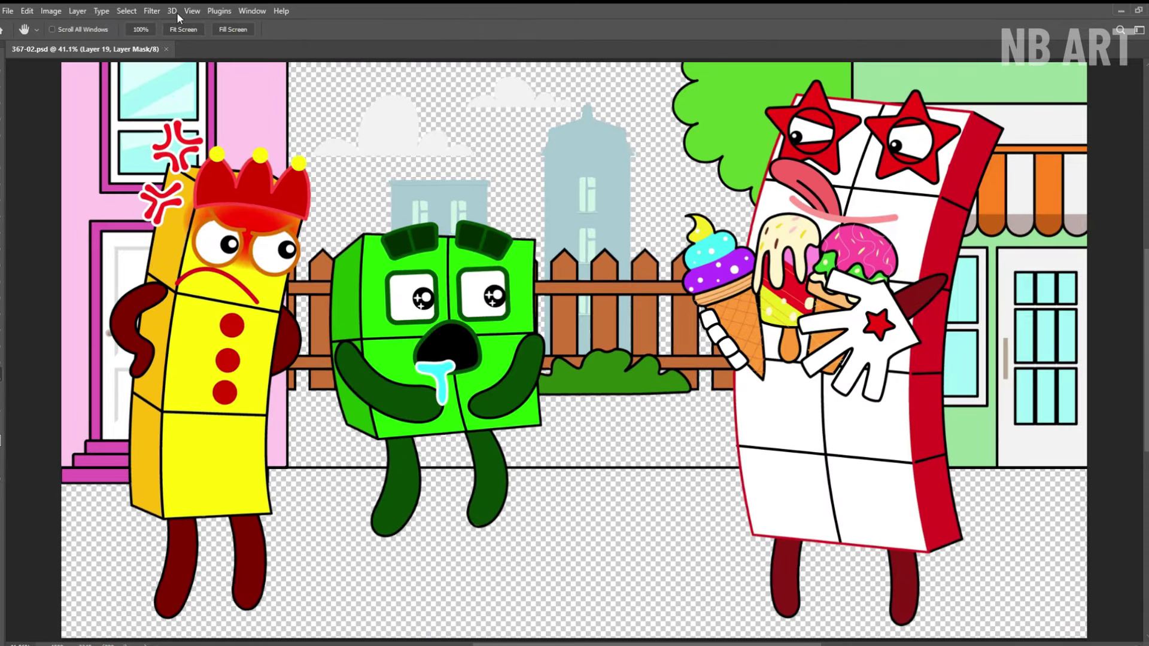
- Paint the whole sky behind the clouds, distant buildings and fence bright cyan on Layer 20's mask
mouse_move(318, 275)
mouse_down()
mouse_move(302, 143)
mouse_move(400, 113)
mouse_move(618, 128)
mouse_move(742, 108)
mouse_move(578, 273)
mouse_up()
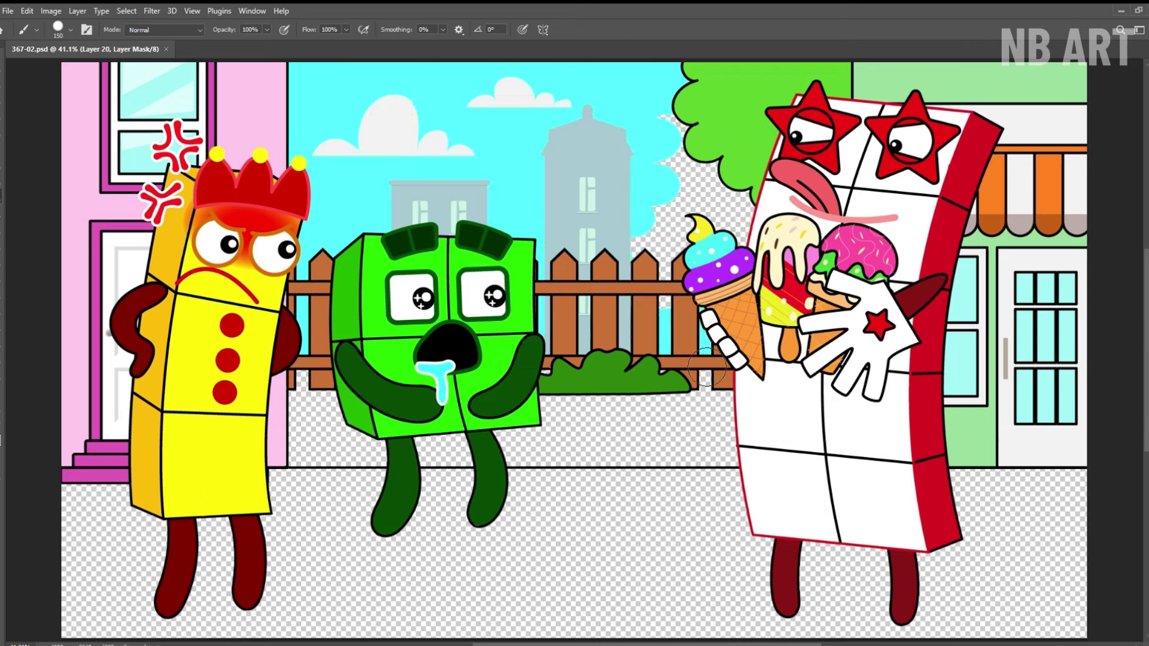
drag(637, 329, 791, 106)
- Paint the grass strip below the fence olive green and the pavement light gray-blue, using Layer 17's mask for the pavement
mouse_move(558, 397)
mouse_down()
mouse_move(779, 412)
mouse_move(492, 474)
mouse_move(384, 415)
mouse_move(624, 427)
mouse_up()
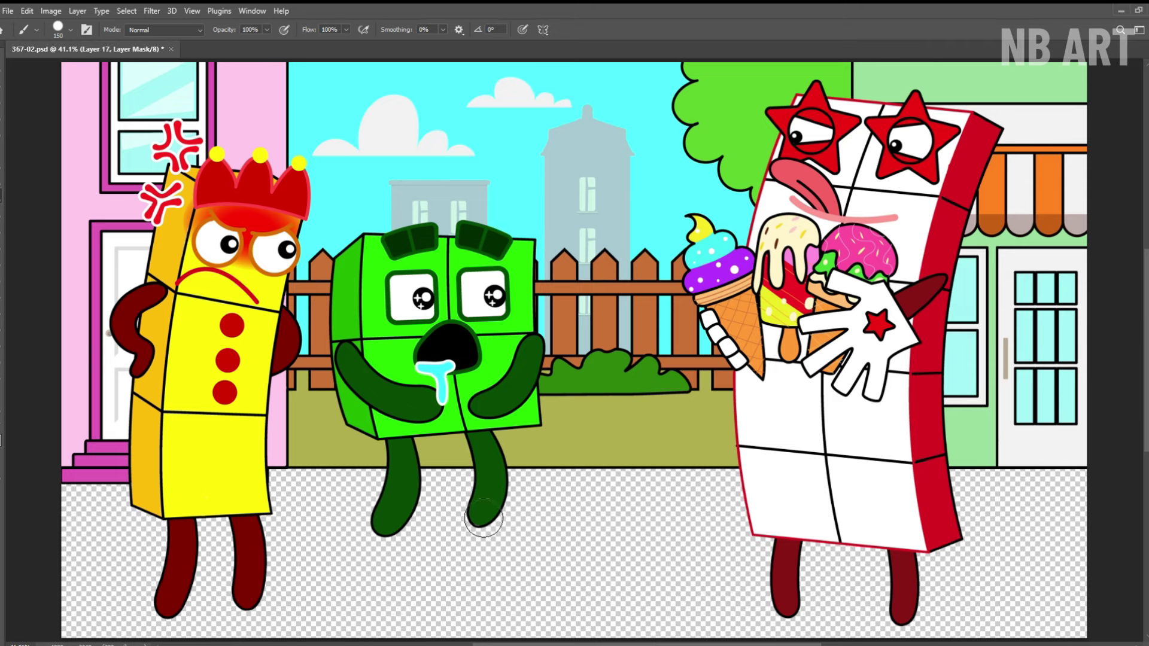
mouse_move(72, 490)
mouse_down()
mouse_move(92, 549)
mouse_move(240, 574)
mouse_move(383, 568)
mouse_move(559, 482)
mouse_move(694, 539)
mouse_move(873, 586)
mouse_move(1000, 543)
mouse_move(1121, 449)
mouse_up()
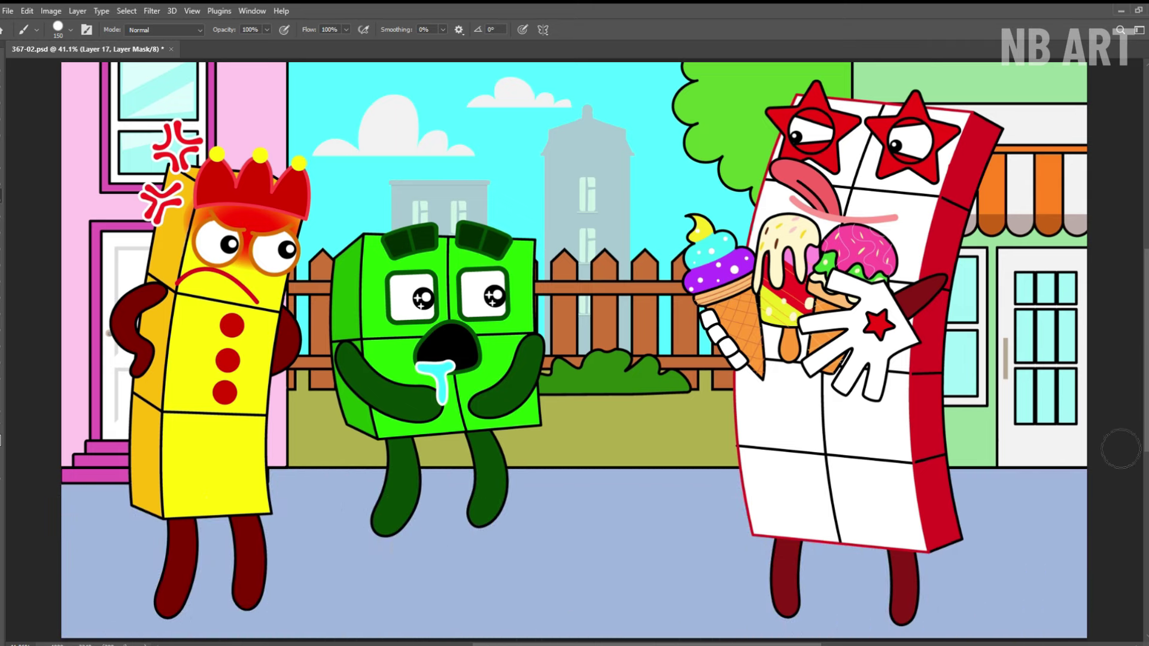
- Brush in the dark elliptical ground shadows under the three characters' feet on the ellipse layers' masks
drag(886, 634, 760, 617)
drag(527, 539, 347, 538)
drag(264, 604, 131, 598)
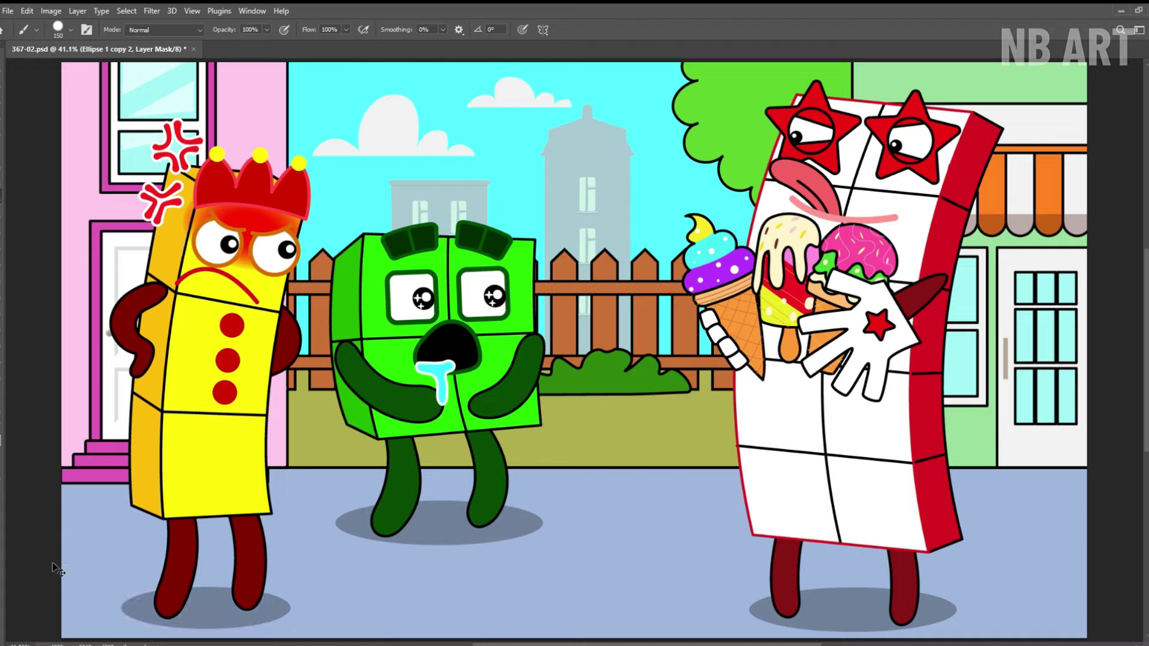